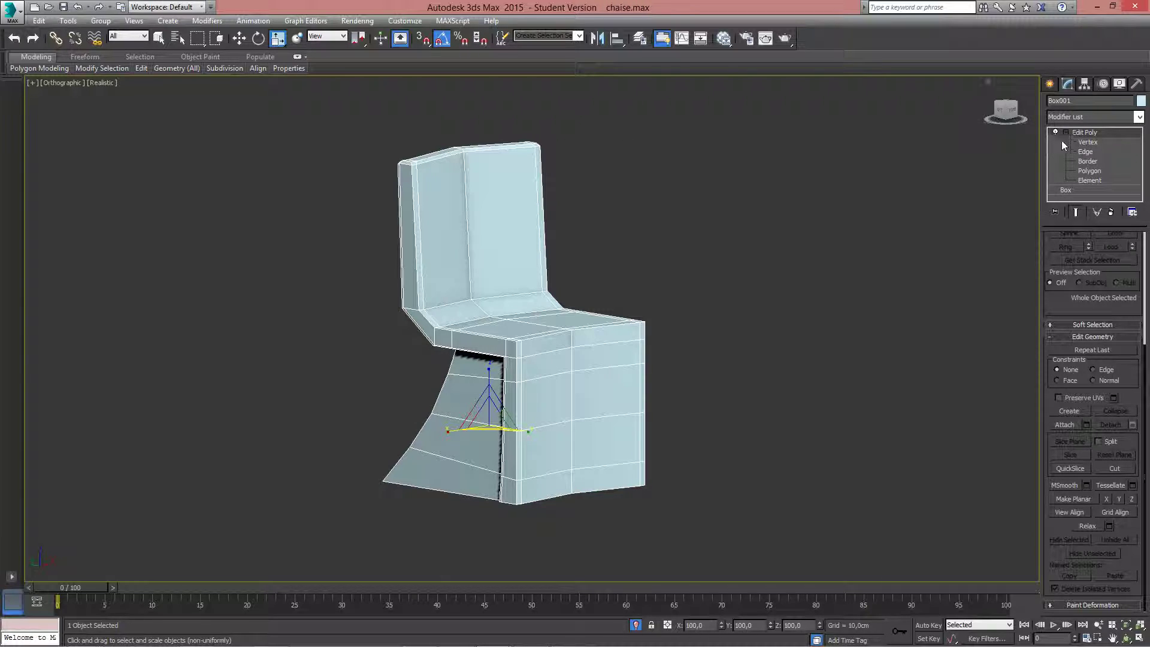
Step: Leave polygon editing and add a TurboSmooth modifier with 2 iterations to the chair
{"action": "left_click", "coordinate": [1088, 134]}
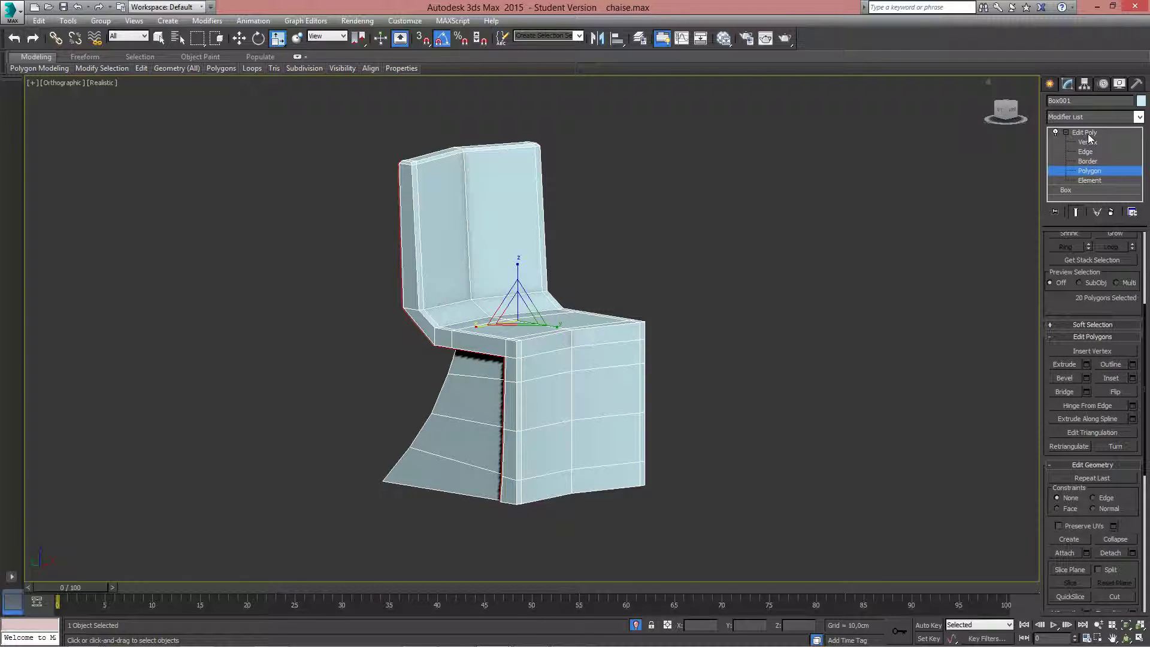
{"action": "left_click", "coordinate": [1088, 134]}
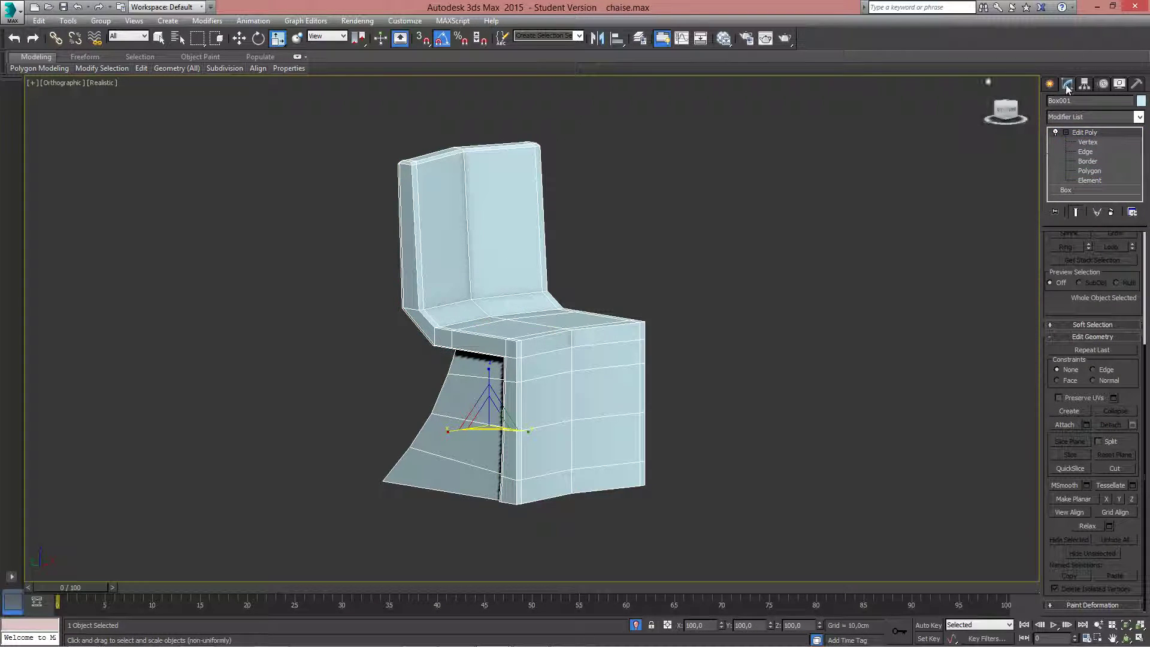
{"action": "left_click", "coordinate": [1088, 117]}
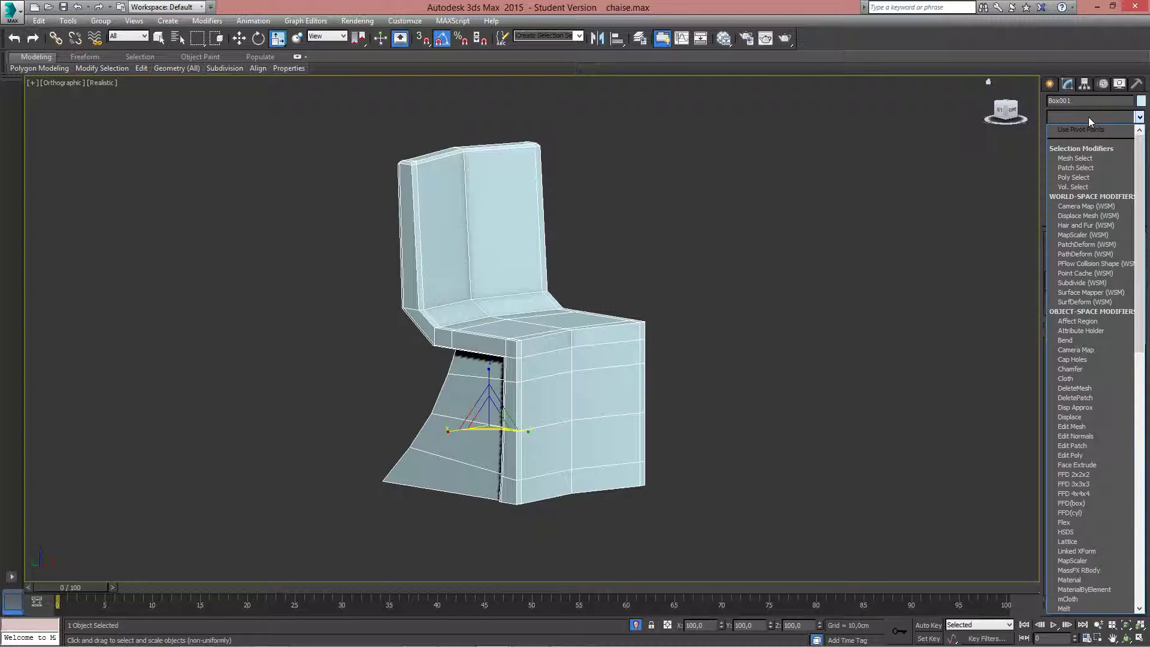
{"action": "key", "text": "t"}
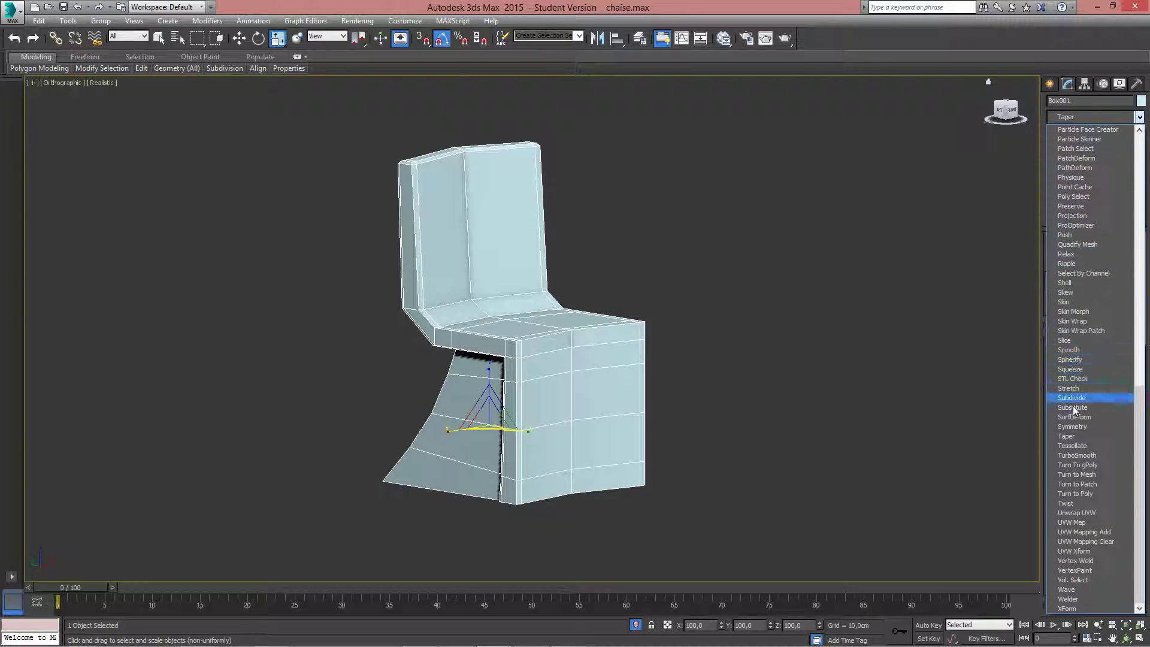
{"action": "left_click", "coordinate": [1078, 457]}
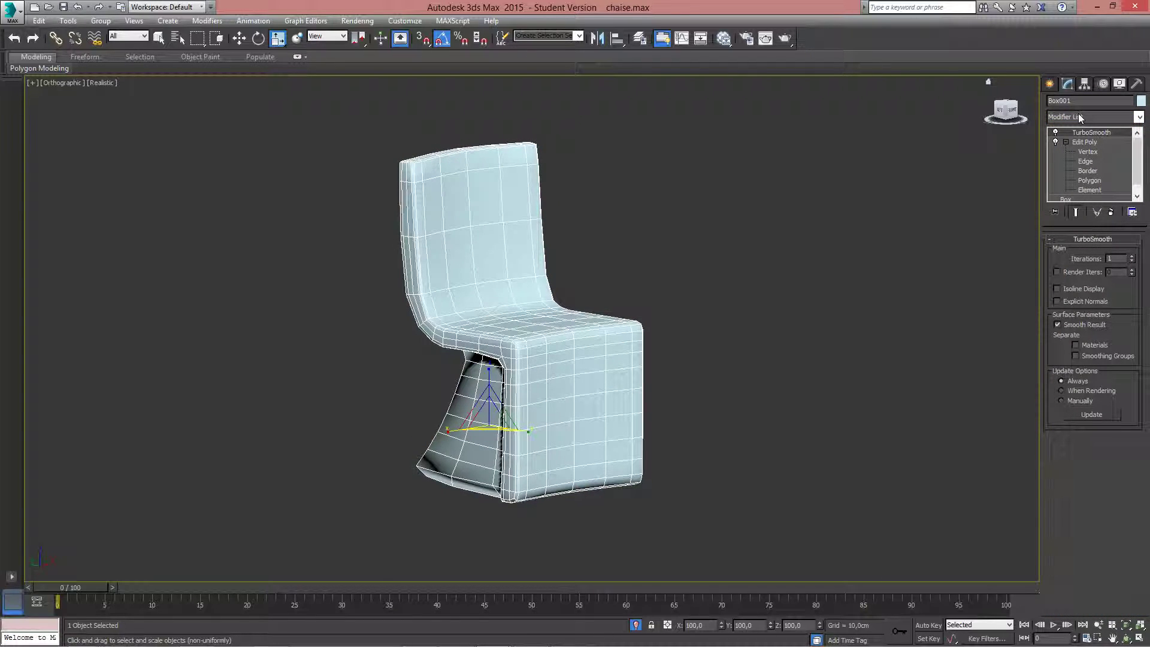
{"action": "left_click", "coordinate": [1132, 256]}
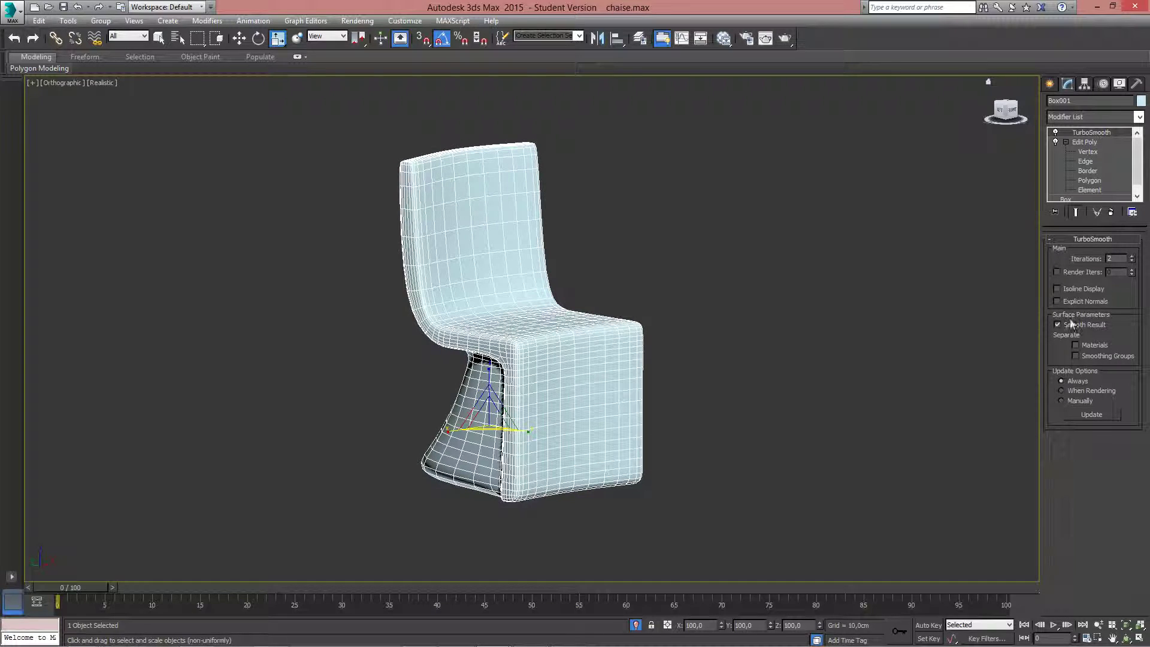
Step: Examine the smoothed chair's side, base and seat underside for shading and edge sharpness
{"action": "middle_click_drag", "start_coordinate": [692, 264], "coordinate": [958, 160], "text": "alt"}
{"action": "scroll", "coordinate": [684, 300], "scroll_direction": "up", "scroll_amount": 3}
{"action": "left_click", "coordinate": [1011, 118]}
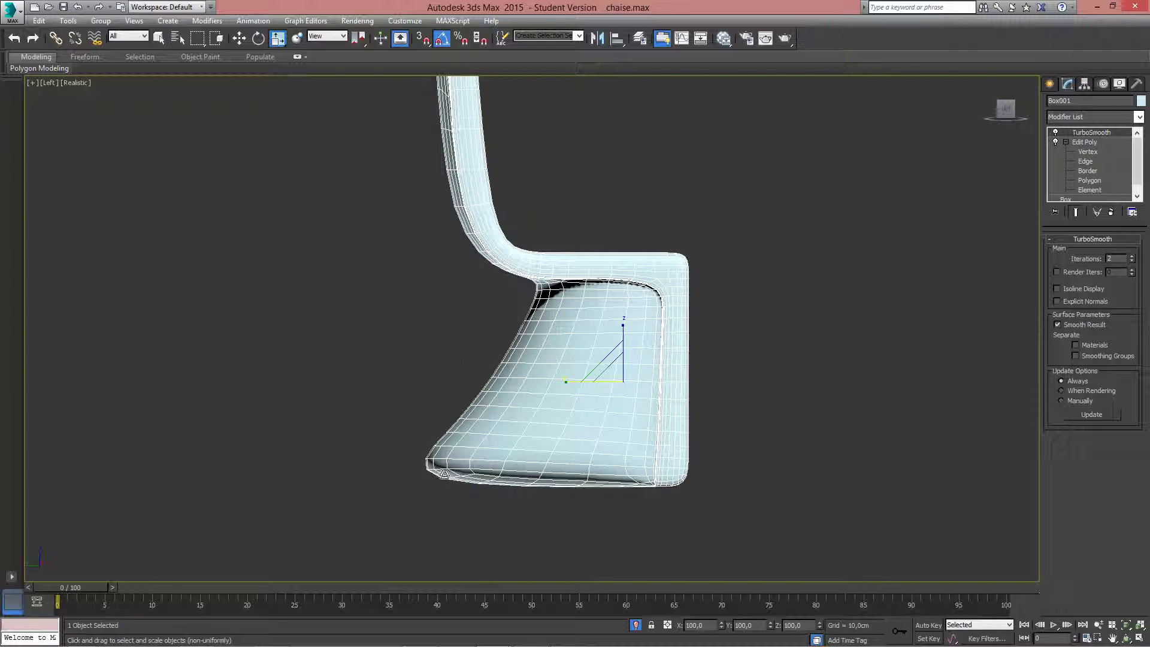
{"action": "middle_click_drag", "start_coordinate": [670, 350], "coordinate": [561, 405], "text": "alt"}
{"action": "scroll", "coordinate": [622, 345], "scroll_direction": "up", "scroll_amount": 5}
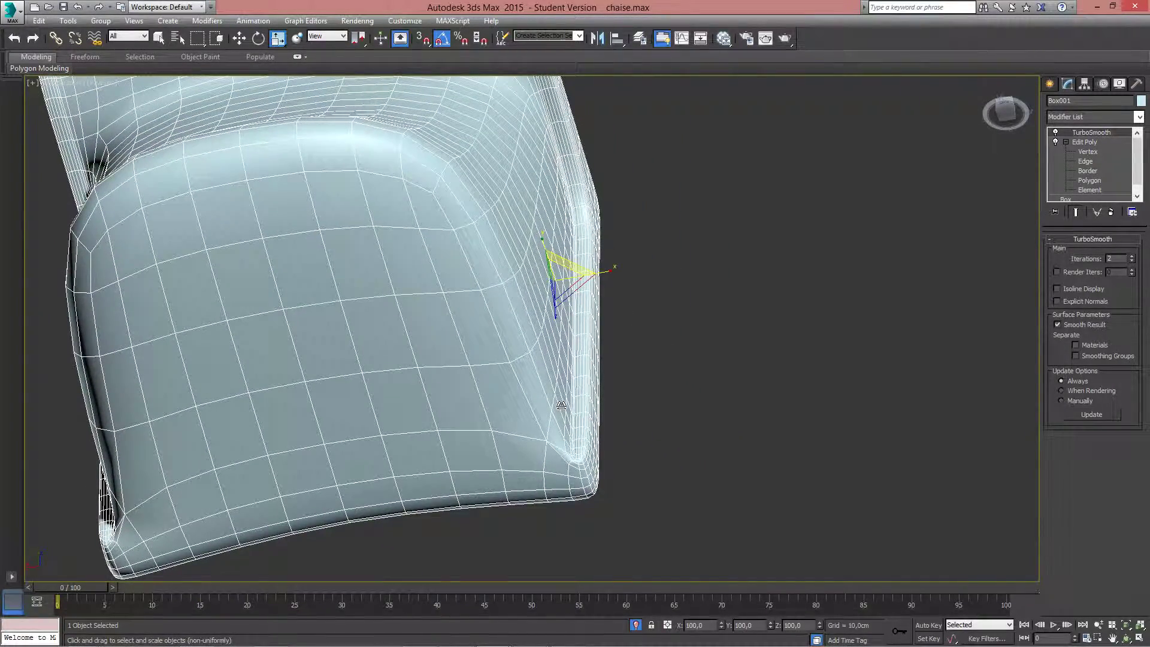
{"action": "middle_click_drag", "start_coordinate": [583, 236], "coordinate": [580, 208], "text": "alt"}
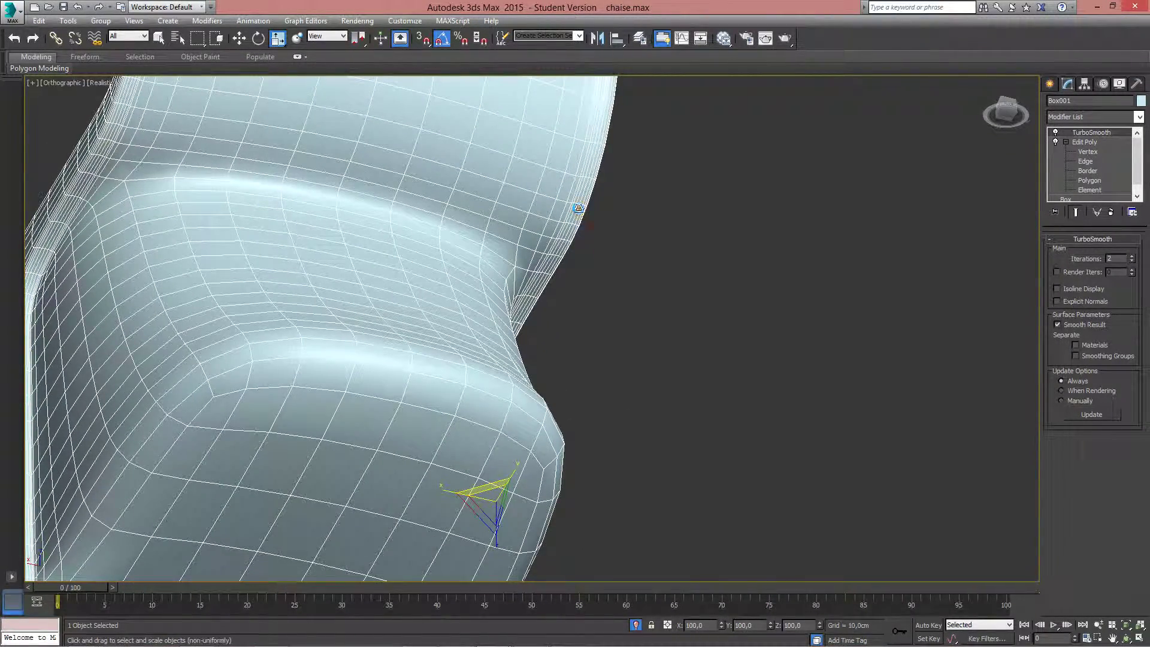
{"action": "middle_click_drag", "start_coordinate": [575, 208], "coordinate": [646, 313], "text": "alt"}
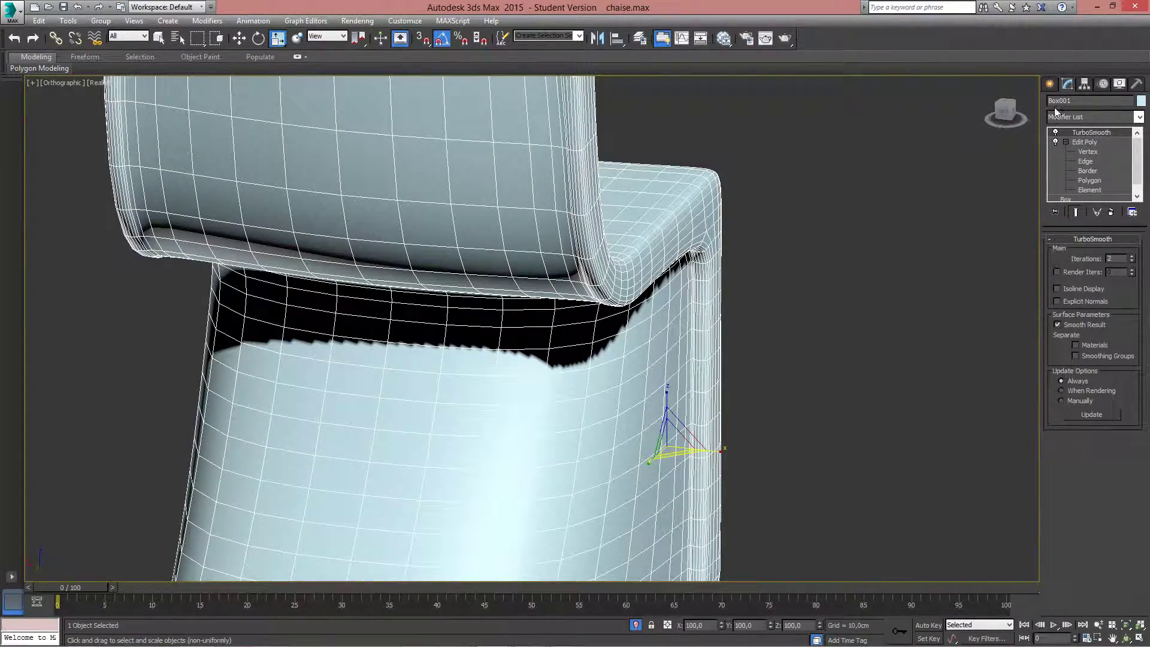
Step: Return to the Edit Poly modifier and turn off the end result display to show the unsmoothed chair
{"action": "left_click", "coordinate": [1093, 143]}
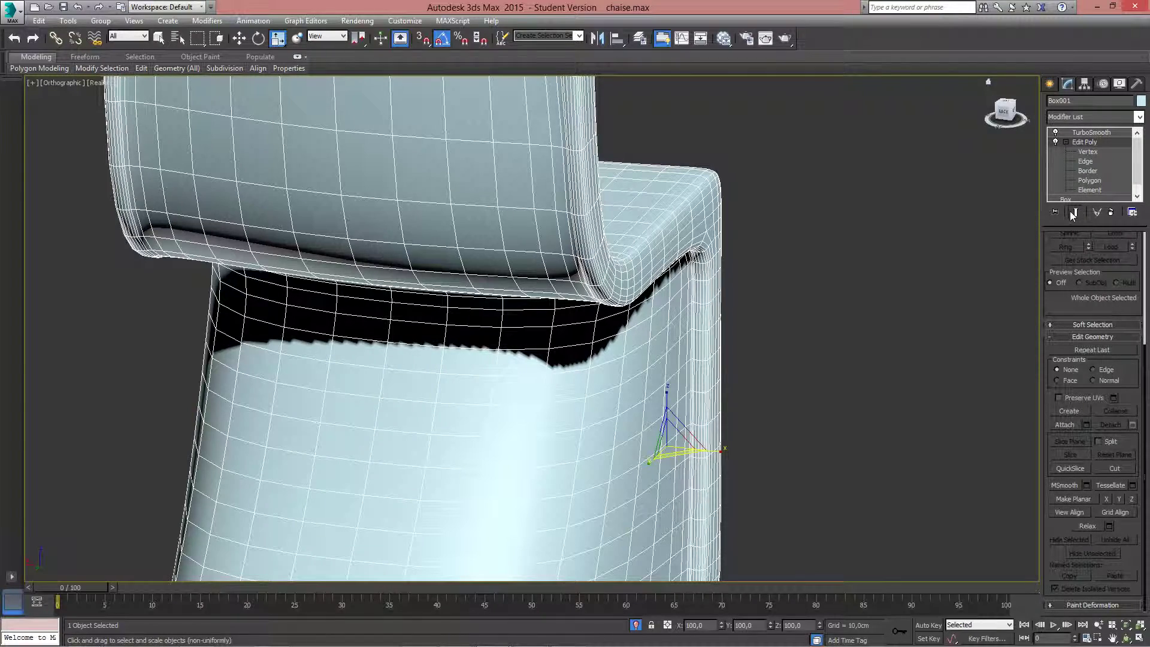
{"action": "left_click", "coordinate": [1073, 213]}
{"action": "mouse_move", "coordinate": [764, 479]}
{"action": "middle_mouse_down"}
{"action": "mouse_move", "coordinate": [818, 351]}
{"action": "mouse_move", "coordinate": [804, 394]}
{"action": "mouse_move", "coordinate": [742, 357]}
{"action": "mouse_move", "coordinate": [734, 264]}
{"action": "mouse_move", "coordinate": [764, 237]}
{"action": "middle_mouse_up"}
{"action": "scroll", "coordinate": [814, 358], "scroll_direction": "down", "scroll_amount": 2}
Step: Select all the polygons on the underside of the chair's base
{"action": "left_click", "coordinate": [1088, 179]}
{"action": "left_click", "coordinate": [776, 167]}
{"action": "left_click", "coordinate": [750, 167], "text": "ctrl"}
{"action": "left_click", "coordinate": [758, 207], "text": "ctrl"}
{"action": "left_click", "coordinate": [690, 223], "text": "ctrl"}
{"action": "left_click", "coordinate": [762, 336], "text": "ctrl"}
{"action": "left_click", "coordinate": [622, 352], "text": "ctrl"}
{"action": "left_click", "coordinate": [730, 407], "text": "ctrl"}
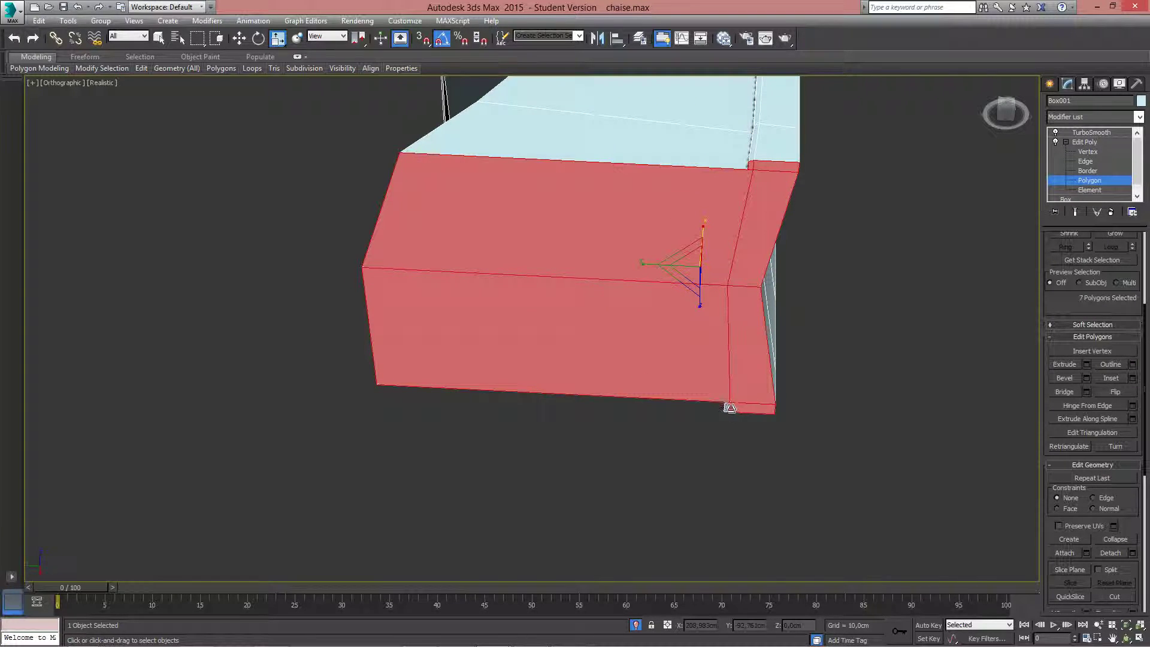
{"action": "left_click", "coordinate": [726, 409], "text": "ctrl"}
Step: Bevel the base's underside polygons with a height of 0,2 cm and an outline of -0,1 cm
{"action": "middle_click_drag", "start_coordinate": [629, 217], "coordinate": [626, 302], "text": "alt"}
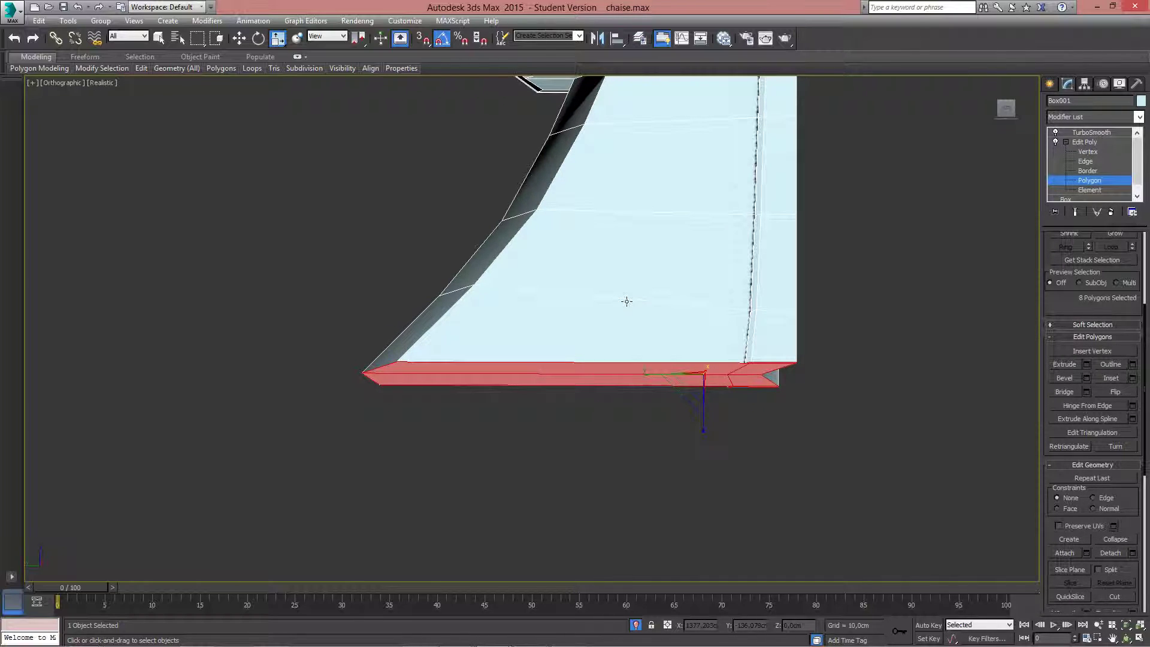
{"action": "middle_click_drag", "start_coordinate": [594, 351], "coordinate": [597, 352], "text": "alt"}
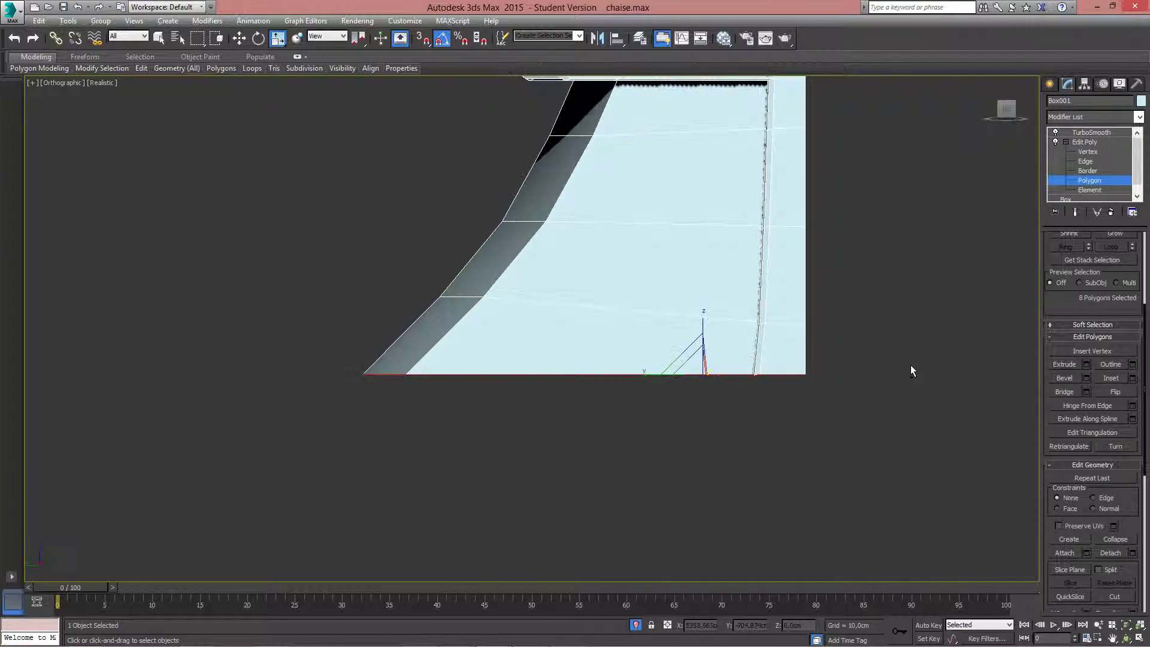
{"action": "middle_click_drag", "start_coordinate": [990, 378], "coordinate": [994, 372], "text": "alt"}
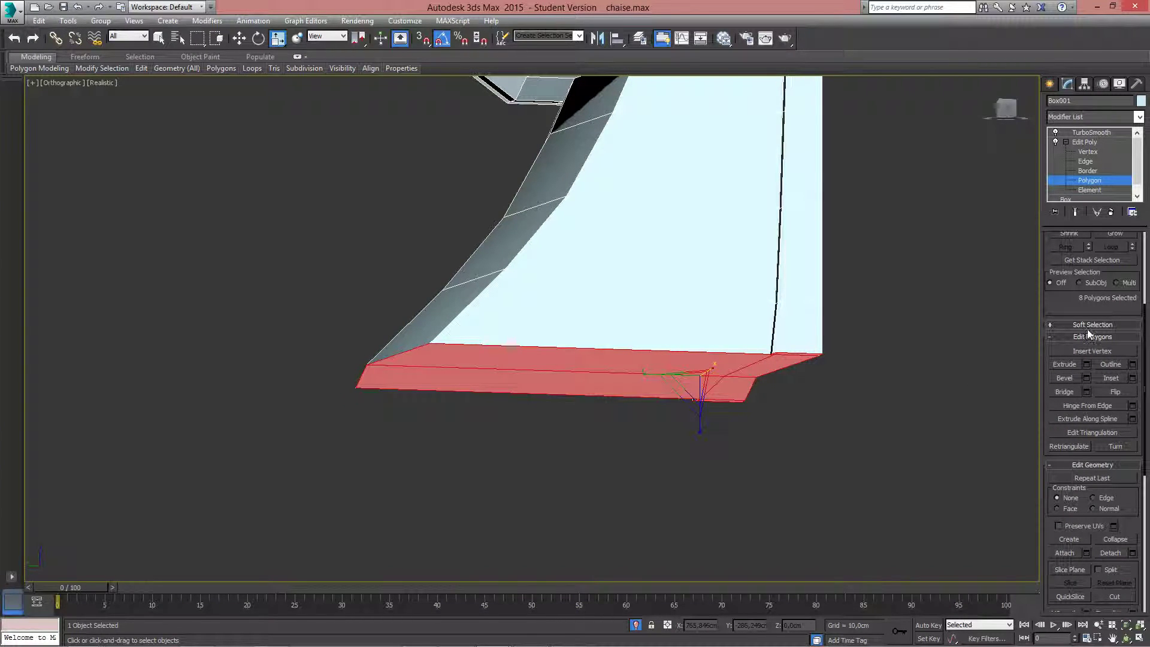
{"action": "left_click", "coordinate": [1087, 379]}
{"action": "middle_click_drag", "start_coordinate": [620, 335], "coordinate": [616, 346], "text": "alt"}
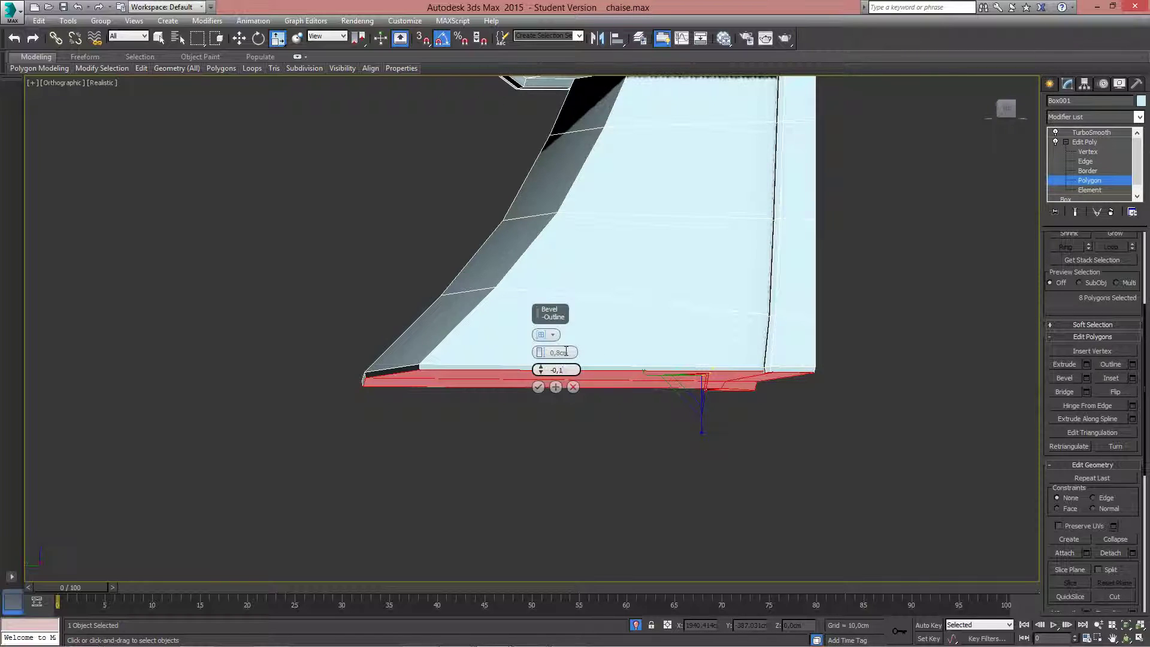
{"action": "middle_click_drag", "start_coordinate": [436, 391], "coordinate": [425, 403], "text": "alt"}
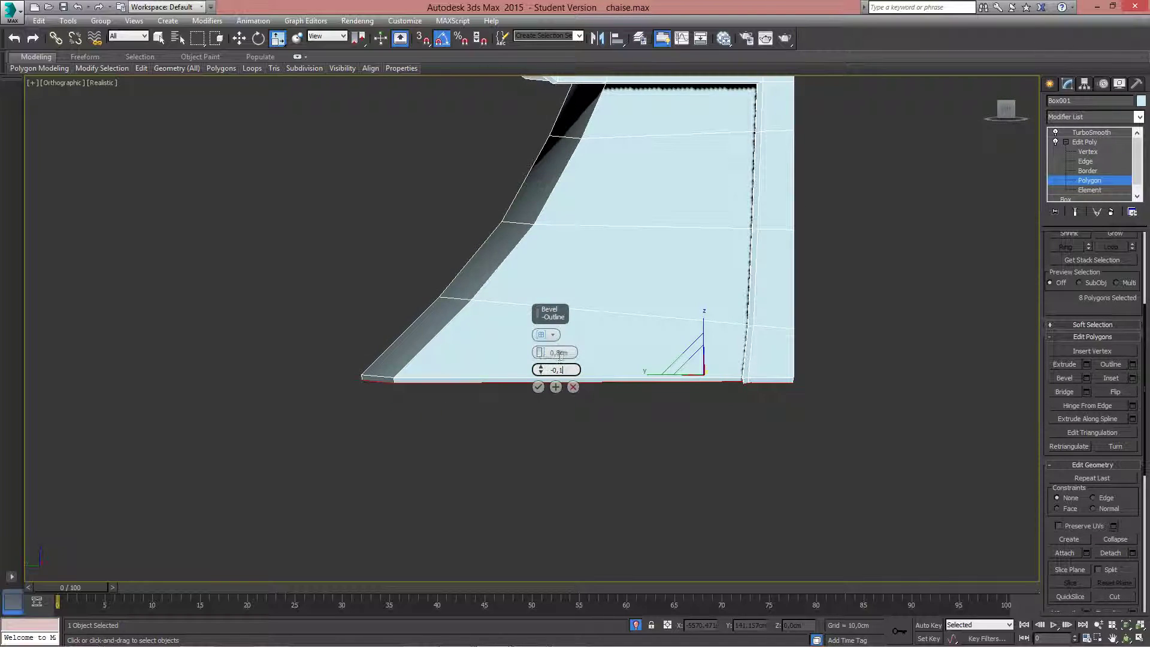
{"action": "left_click", "coordinate": [558, 352]}
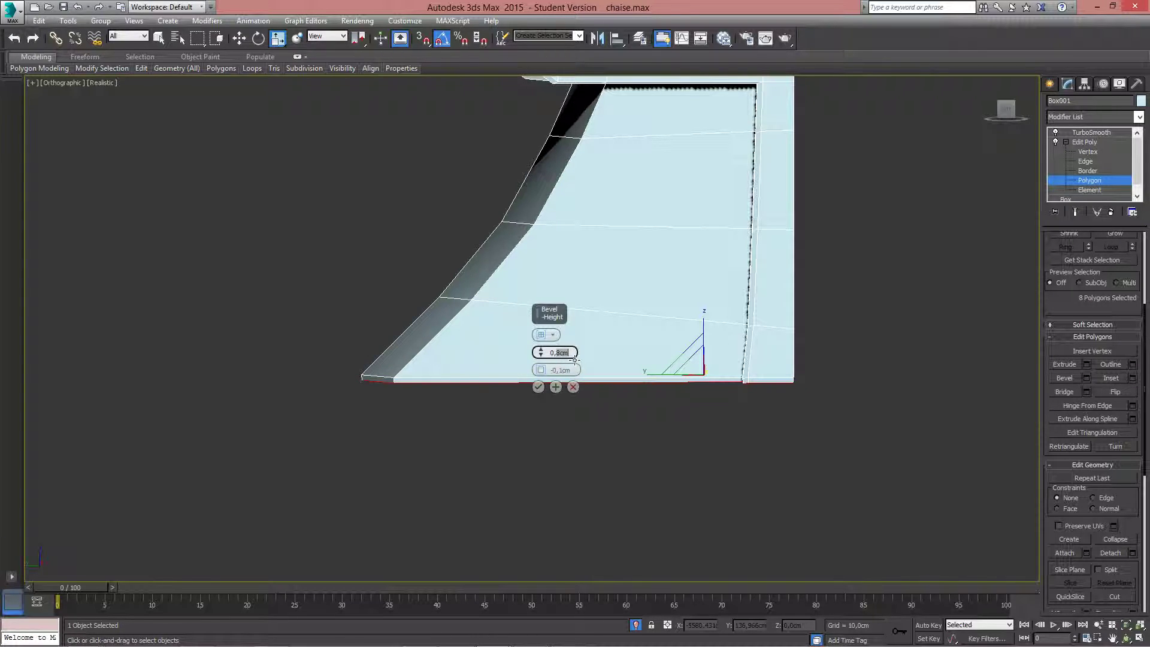
{"action": "type", "text": "0,2"}
{"action": "key", "text": "Return"}
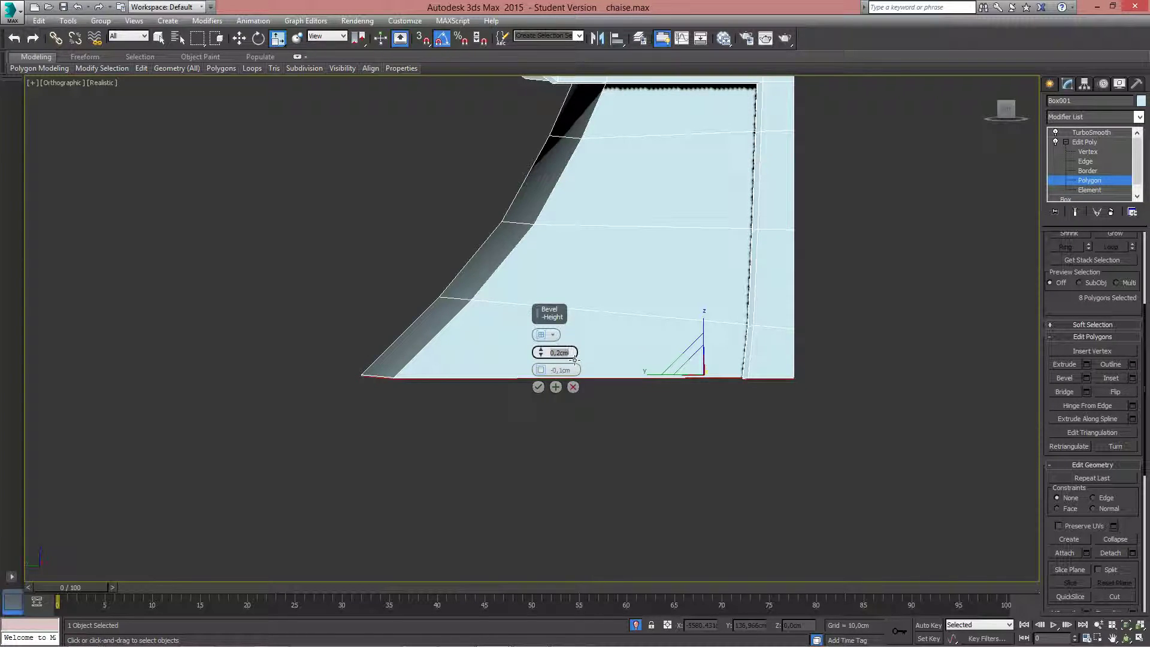
{"action": "middle_click_drag", "start_coordinate": [408, 410], "coordinate": [431, 419], "text": "alt"}
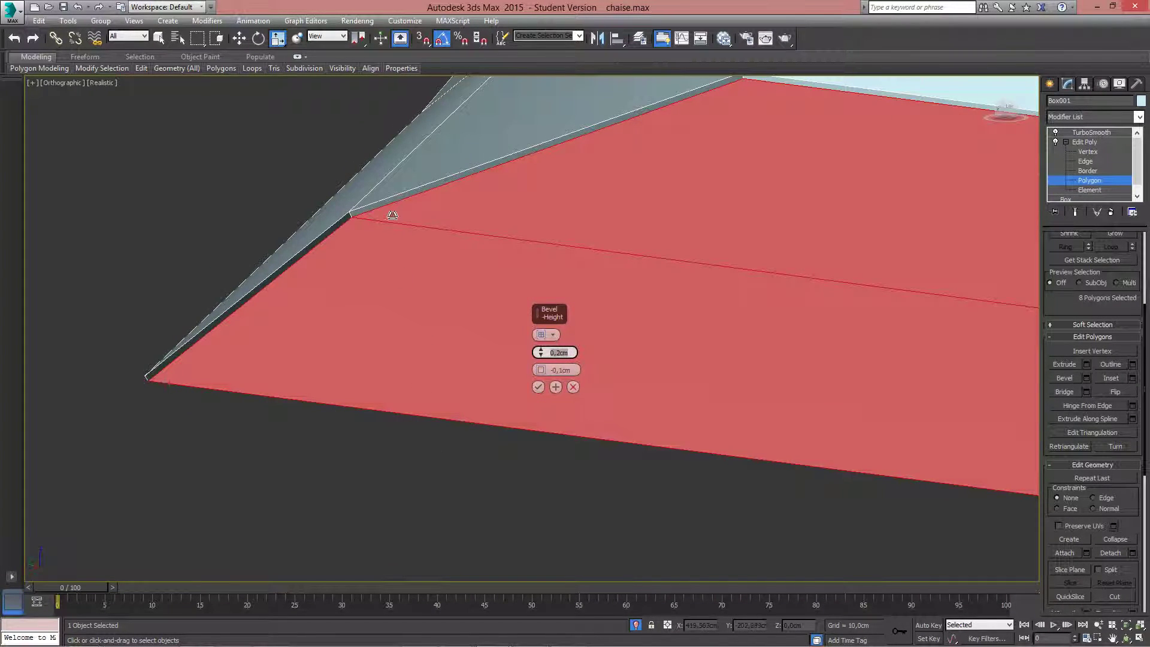
{"action": "middle_click_drag", "start_coordinate": [415, 252], "coordinate": [299, 351]}
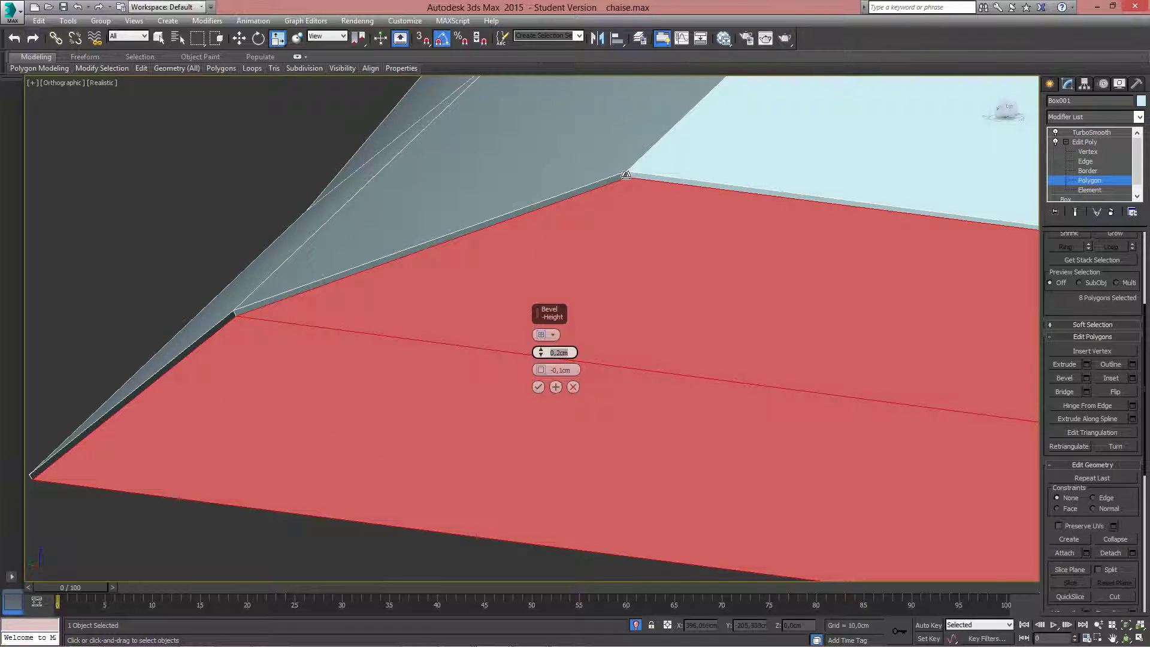
{"action": "left_click", "coordinate": [538, 387]}
Step: Select the inner rim edges along one side of the backrest's rear and extend them to their edge loop
{"action": "scroll", "coordinate": [640, 309], "scroll_direction": "down", "scroll_amount": 4}
{"action": "middle_click_drag", "start_coordinate": [640, 311], "coordinate": [428, 389]}
{"action": "middle_click_drag", "start_coordinate": [590, 400], "coordinate": [598, 357], "text": "alt"}
{"action": "middle_click_drag", "start_coordinate": [646, 279], "coordinate": [592, 405], "text": "alt"}
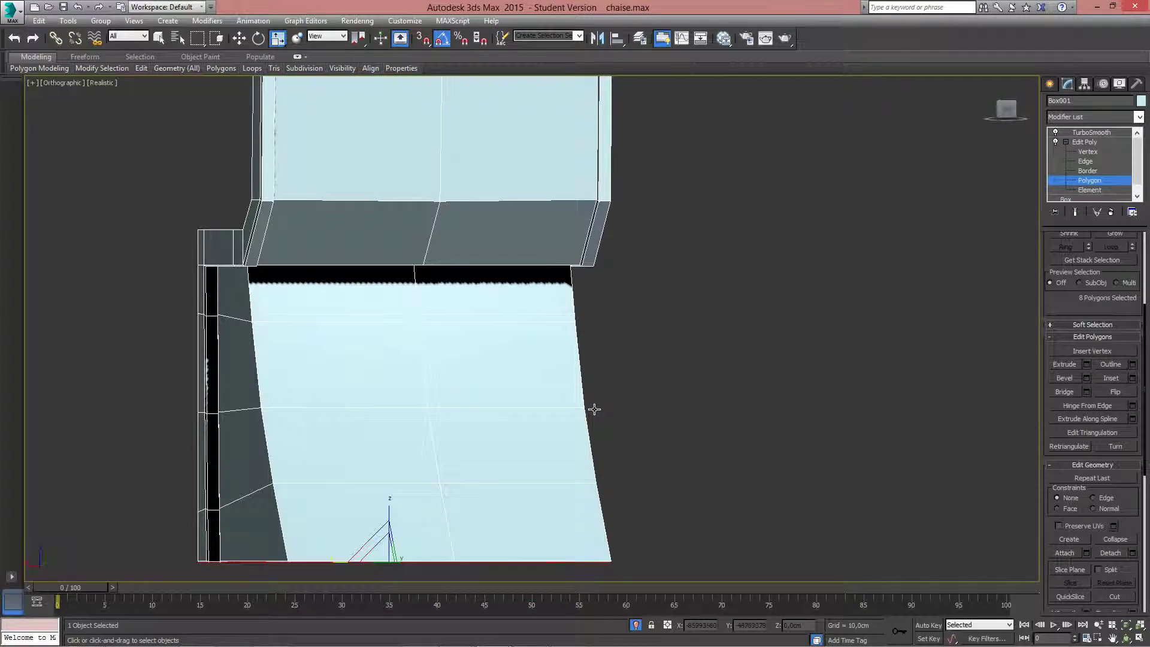
{"action": "scroll", "coordinate": [597, 313], "scroll_direction": "up", "scroll_amount": 6}
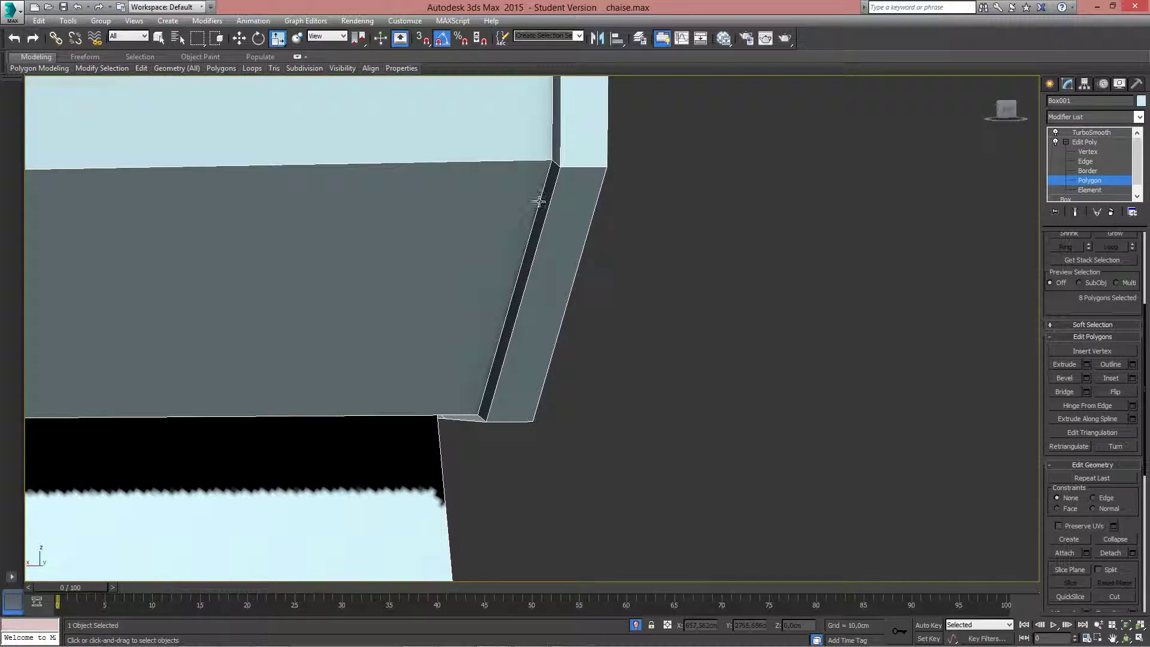
{"action": "scroll", "coordinate": [518, 263], "scroll_direction": "down", "scroll_amount": 2}
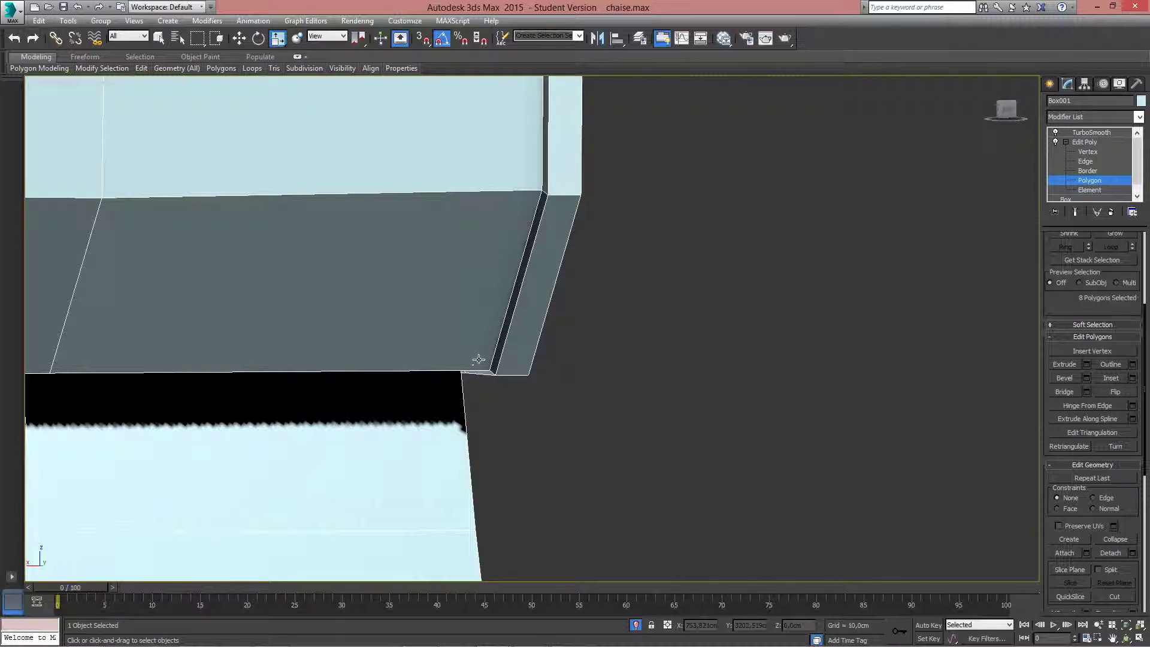
{"action": "middle_click_drag", "start_coordinate": [527, 259], "coordinate": [524, 279]}
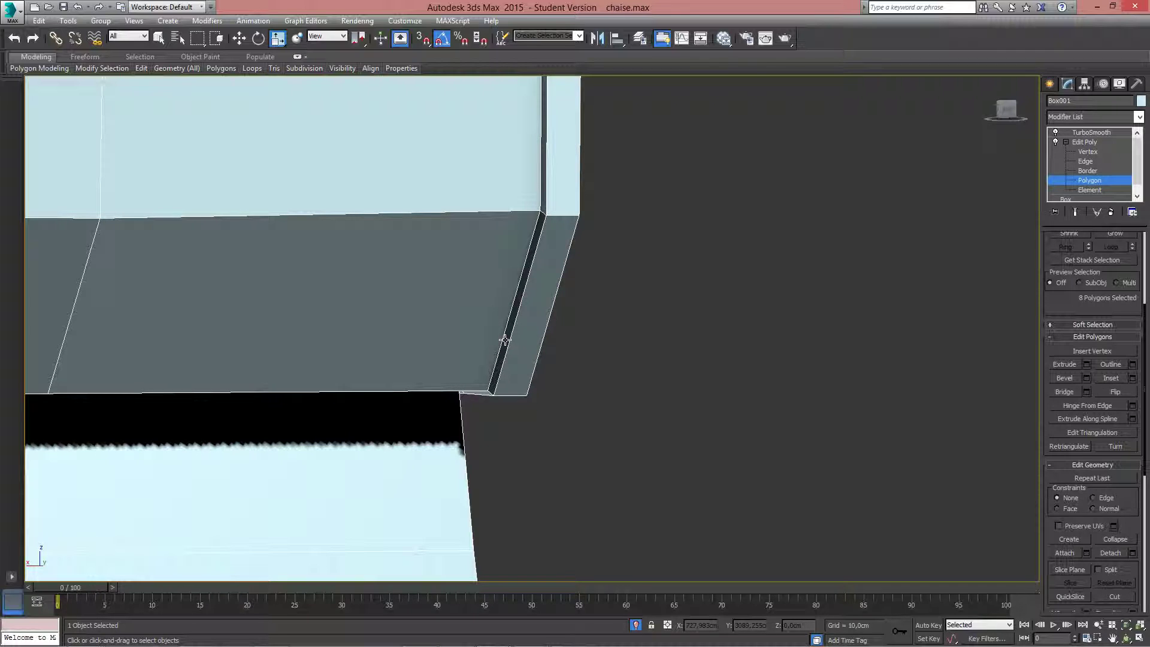
{"action": "left_click", "coordinate": [1087, 164]}
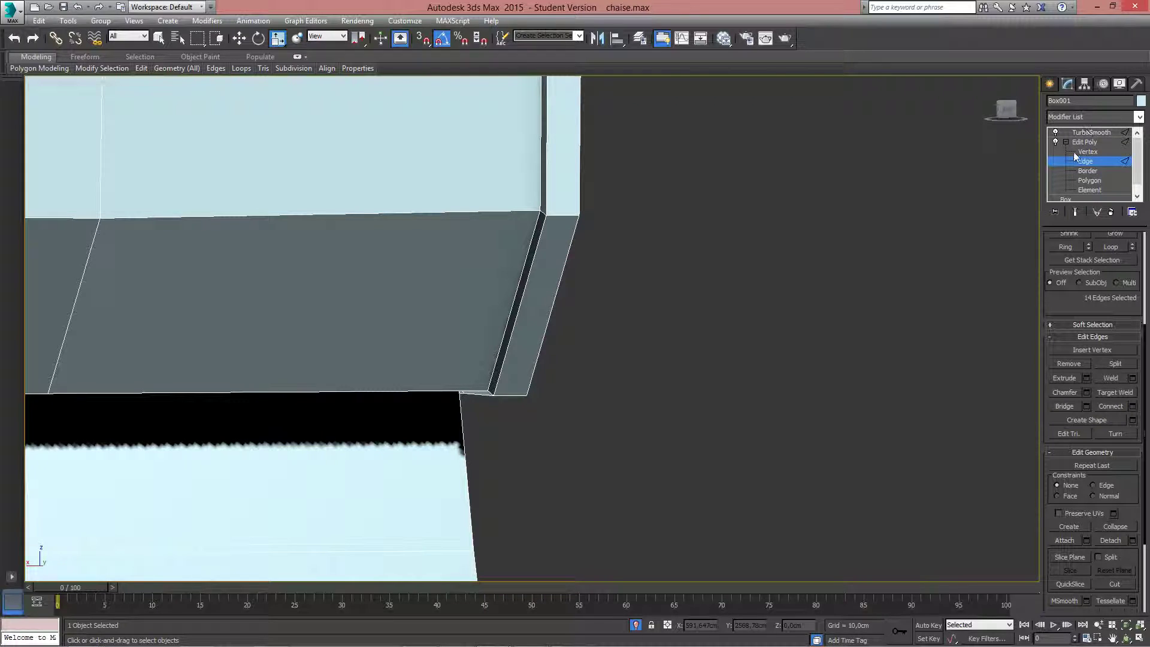
{"action": "left_click", "coordinate": [532, 237]}
{"action": "middle_click_drag", "start_coordinate": [532, 279], "coordinate": [552, 332]}
{"action": "middle_click_drag", "start_coordinate": [552, 333], "coordinate": [776, 363], "text": "alt"}
{"action": "left_click", "coordinate": [581, 271], "text": "ctrl"}
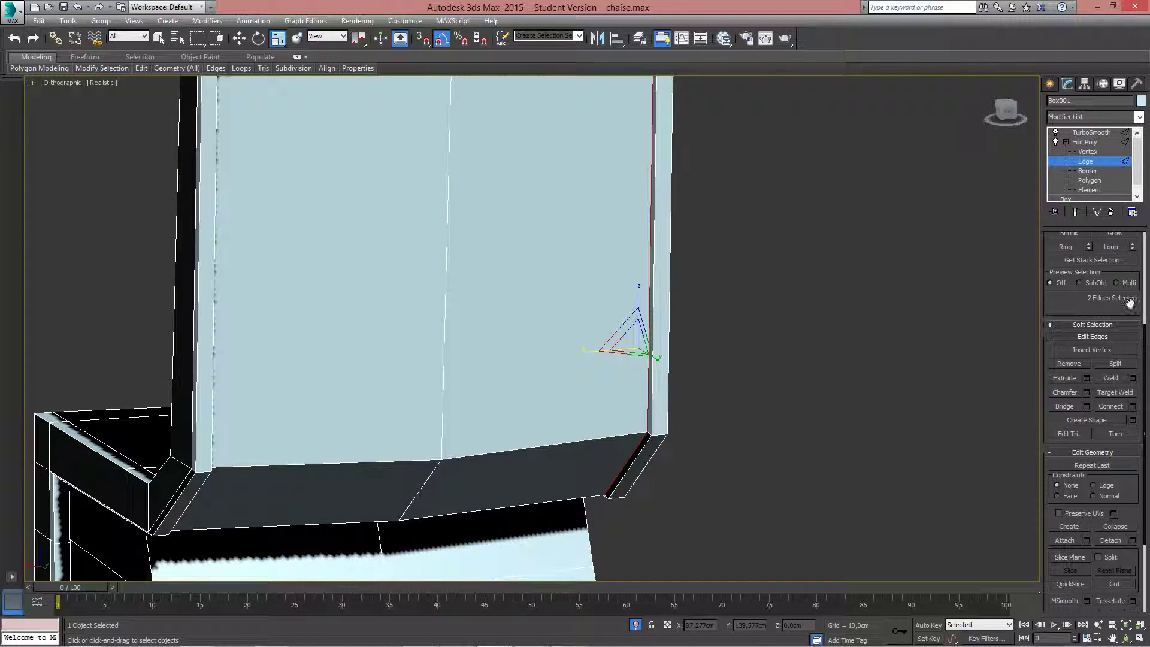
{"action": "scroll", "coordinate": [1129, 312], "scroll_direction": "up", "scroll_amount": 3}
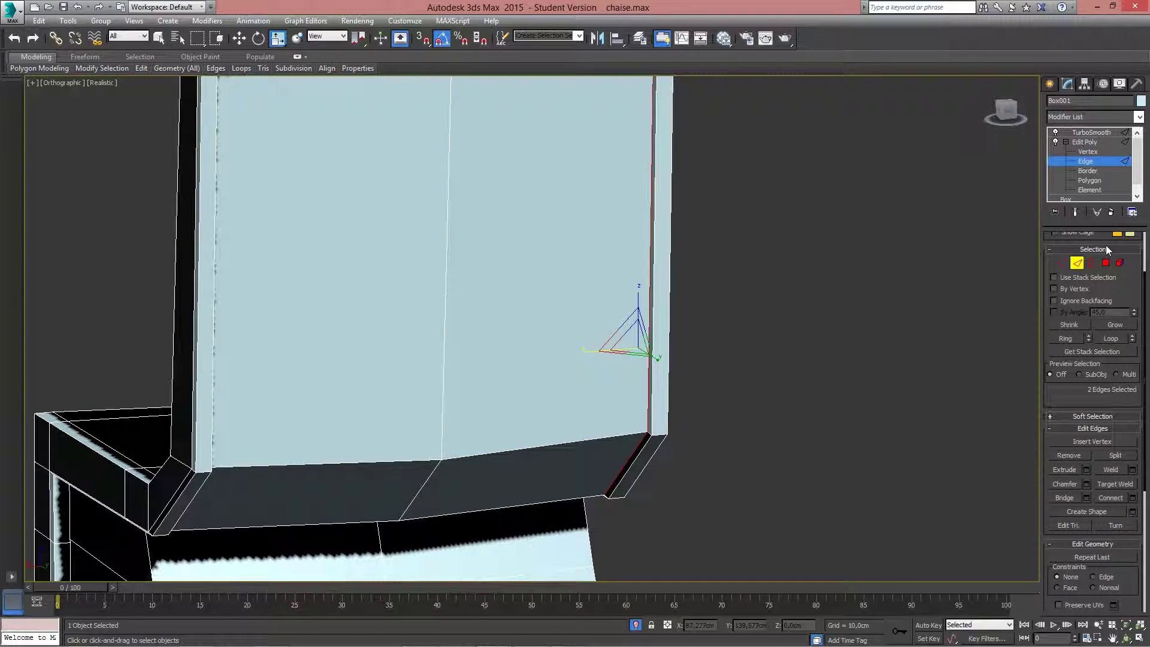
{"action": "left_click", "coordinate": [1112, 340]}
Step: Add the inner rim edges along the top of the backrest's rear to the selection with Loop
{"action": "middle_click_drag", "start_coordinate": [581, 189], "coordinate": [546, 271]}
{"action": "middle_click_drag", "start_coordinate": [531, 149], "coordinate": [577, 264]}
{"action": "scroll", "coordinate": [572, 263], "scroll_direction": "up", "scroll_amount": 3}
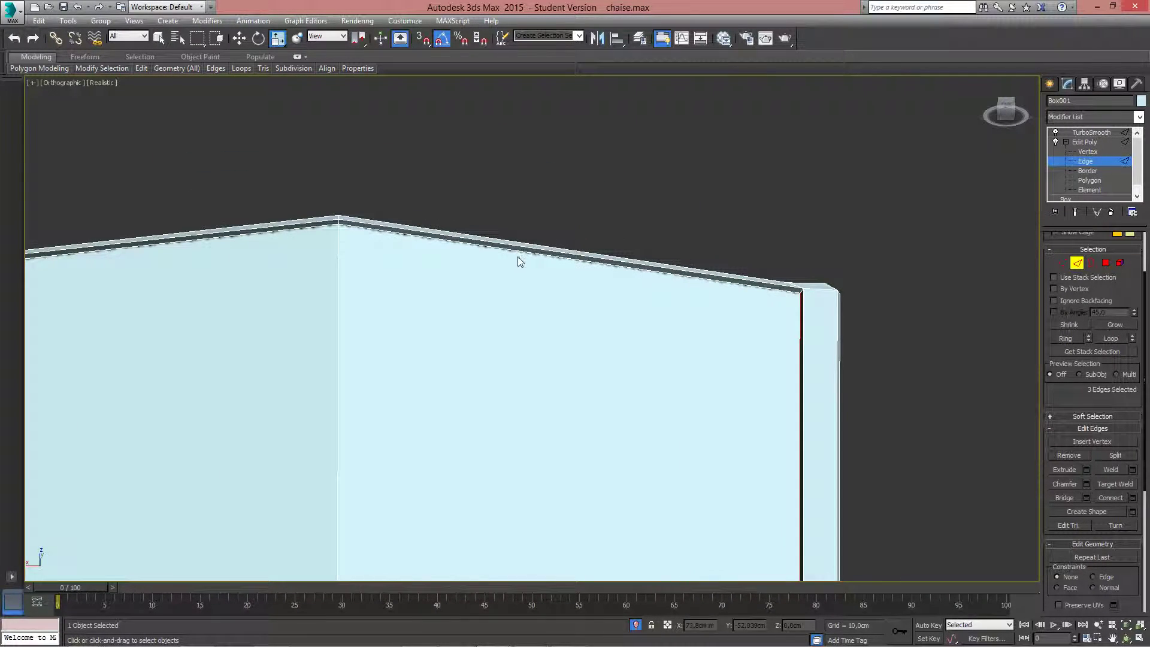
{"action": "left_click", "coordinate": [508, 250], "text": "ctrl"}
{"action": "middle_click_drag", "start_coordinate": [442, 309], "coordinate": [515, 268], "text": "alt"}
{"action": "left_click", "coordinate": [1111, 338]}
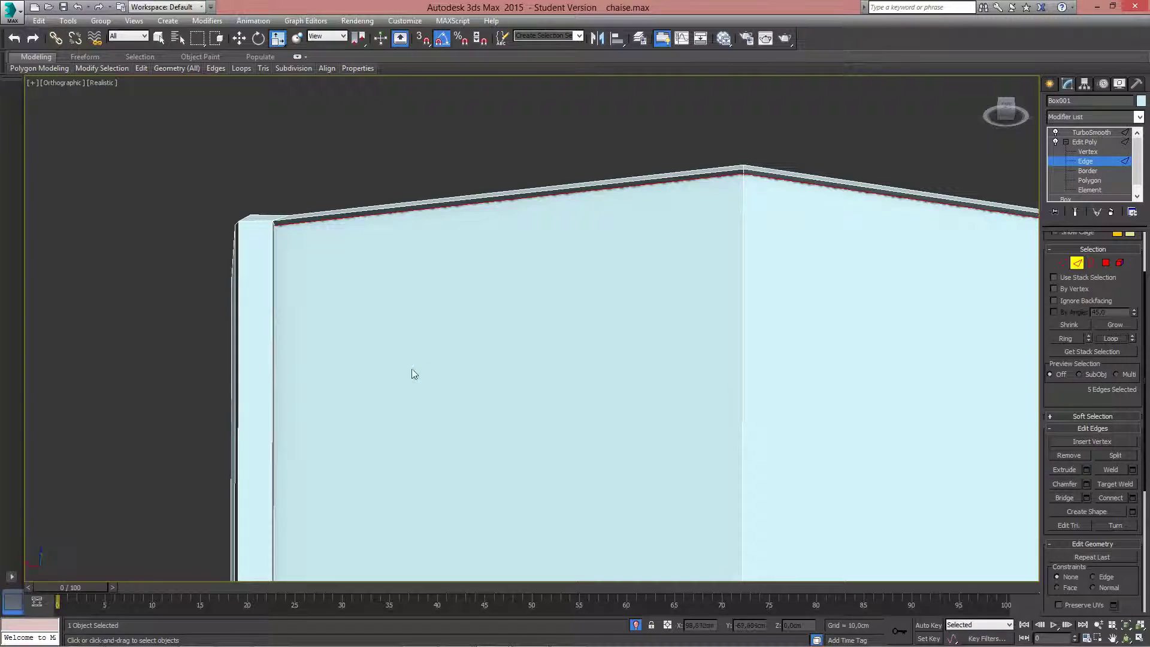
Step: Add the inner rim edges along the opposite side of the backrest's rear to the selection with Loop
{"action": "middle_click_drag", "start_coordinate": [416, 369], "coordinate": [389, 221]}
{"action": "scroll", "coordinate": [390, 220], "scroll_direction": "down", "scroll_amount": 5}
{"action": "middle_click_drag", "start_coordinate": [494, 374], "coordinate": [500, 247]}
{"action": "middle_click_drag", "start_coordinate": [538, 354], "coordinate": [498, 426], "text": "alt"}
{"action": "scroll", "coordinate": [498, 426], "scroll_direction": "up", "scroll_amount": 4}
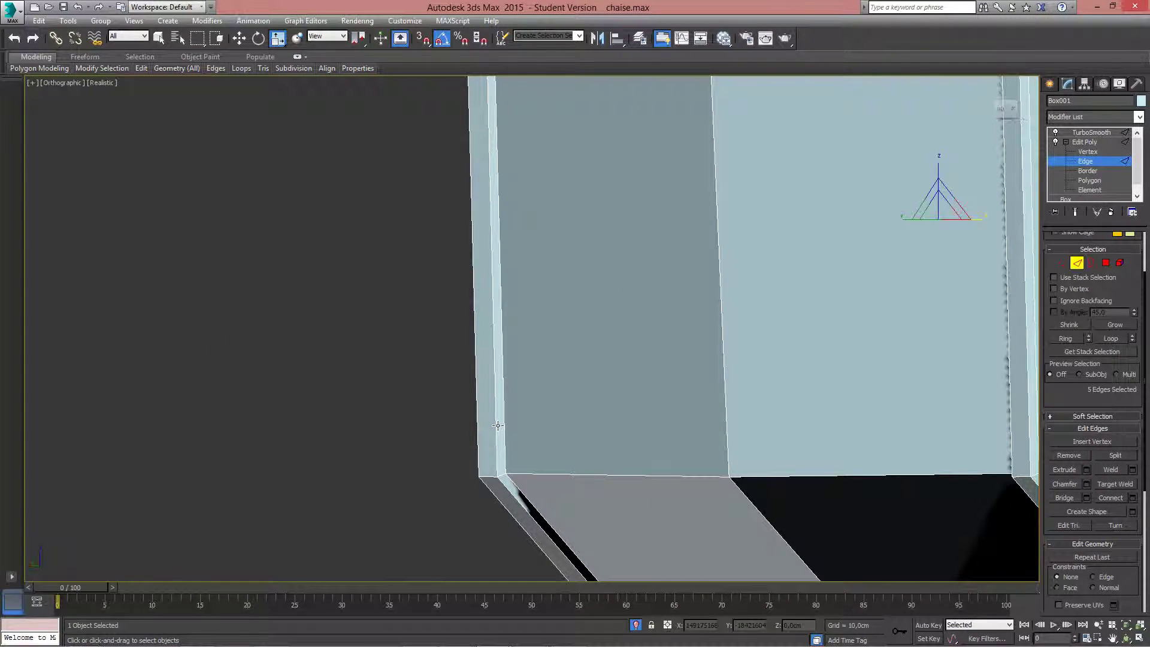
{"action": "left_click", "coordinate": [503, 385], "text": "ctrl"}
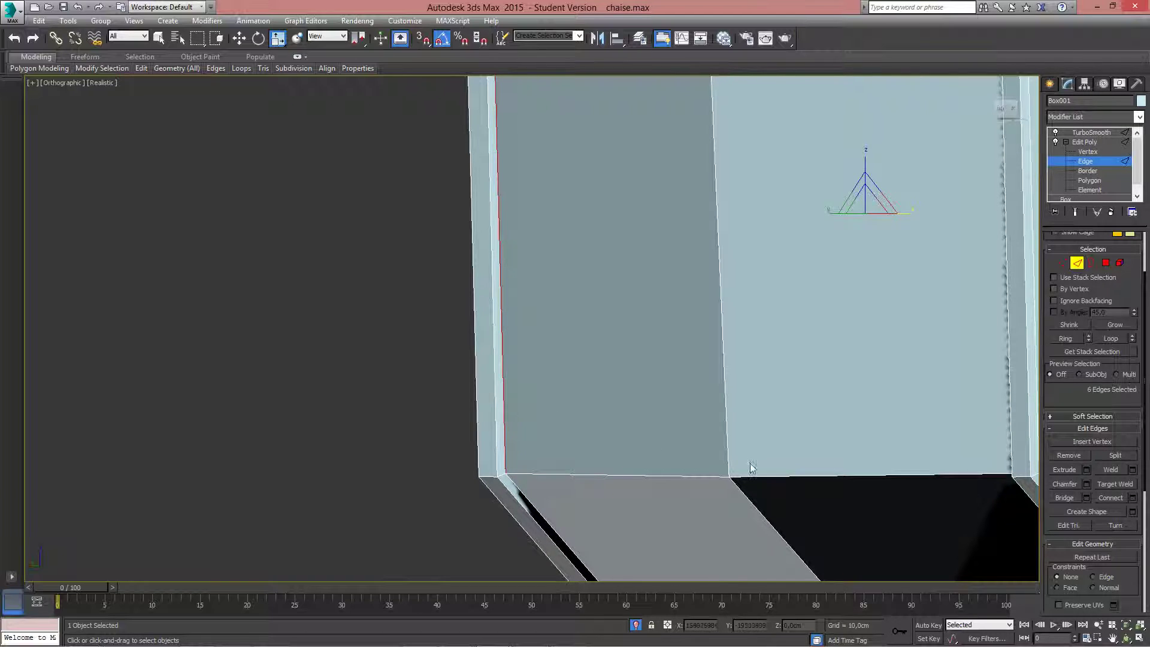
{"action": "left_click", "coordinate": [1101, 341]}
Step: Add the inner rim edges below the backrest and along the seat's underside on one side to the selection
{"action": "middle_click_drag", "start_coordinate": [561, 408], "coordinate": [580, 548]}
{"action": "middle_click_drag", "start_coordinate": [585, 362], "coordinate": [590, 174]}
{"action": "middle_click_drag", "start_coordinate": [647, 303], "coordinate": [665, 185]}
{"action": "scroll", "coordinate": [620, 293], "scroll_direction": "up", "scroll_amount": 4}
{"action": "middle_click_drag", "start_coordinate": [541, 254], "coordinate": [627, 309]}
{"action": "scroll", "coordinate": [627, 295], "scroll_direction": "down", "scroll_amount": 2}
{"action": "left_click", "coordinate": [661, 176], "text": "ctrl"}
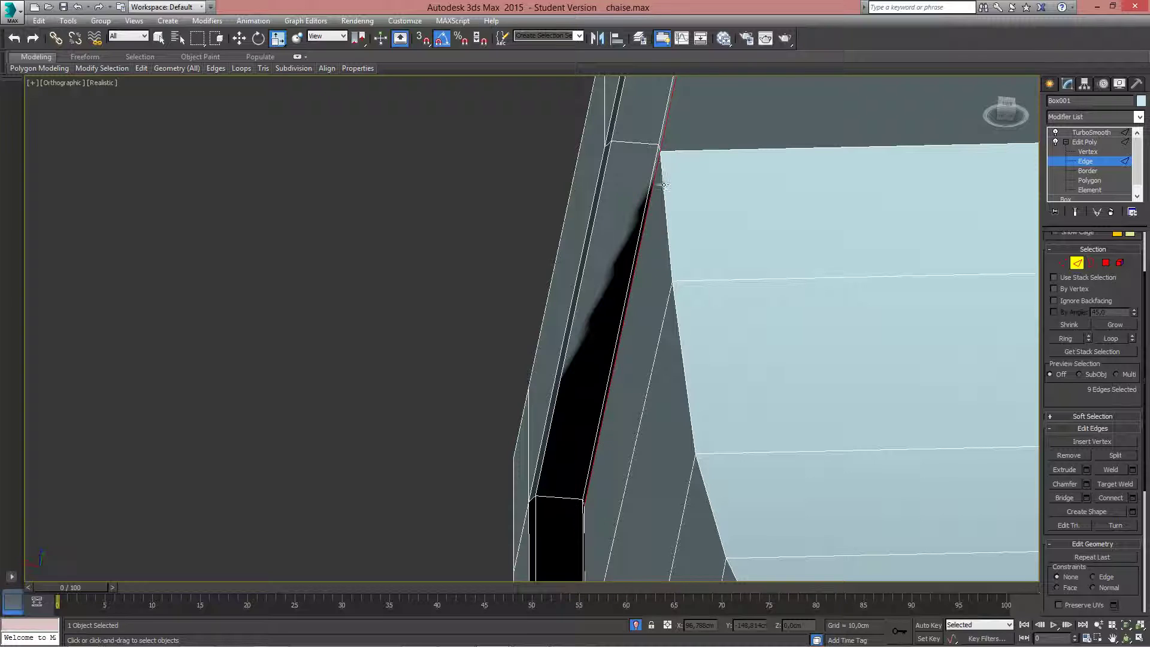
Step: Add the vertical inner rim edge of the base on that side to the selection and extend it with Loop
{"action": "middle_click_drag", "start_coordinate": [653, 265], "coordinate": [655, 273], "text": "alt"}
{"action": "middle_click_drag", "start_coordinate": [661, 262], "coordinate": [584, 313], "text": "alt"}
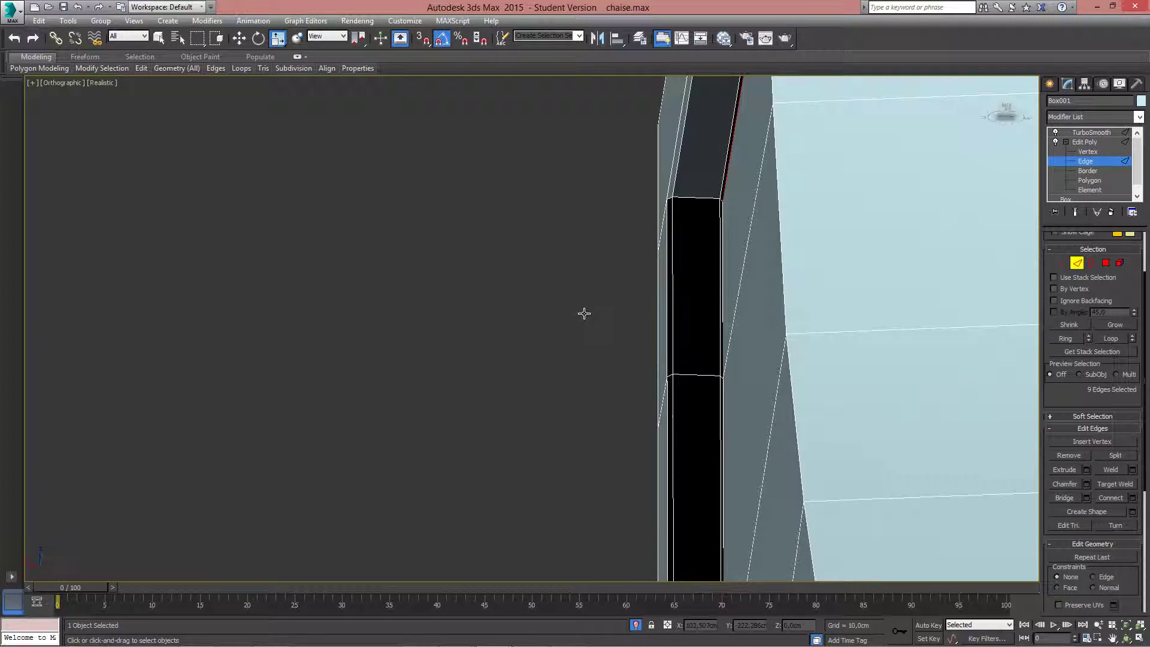
{"action": "left_click", "coordinate": [721, 235], "text": "ctrl"}
{"action": "key", "text": "ctrl+z"}
{"action": "left_click", "coordinate": [723, 214], "text": "ctrl"}
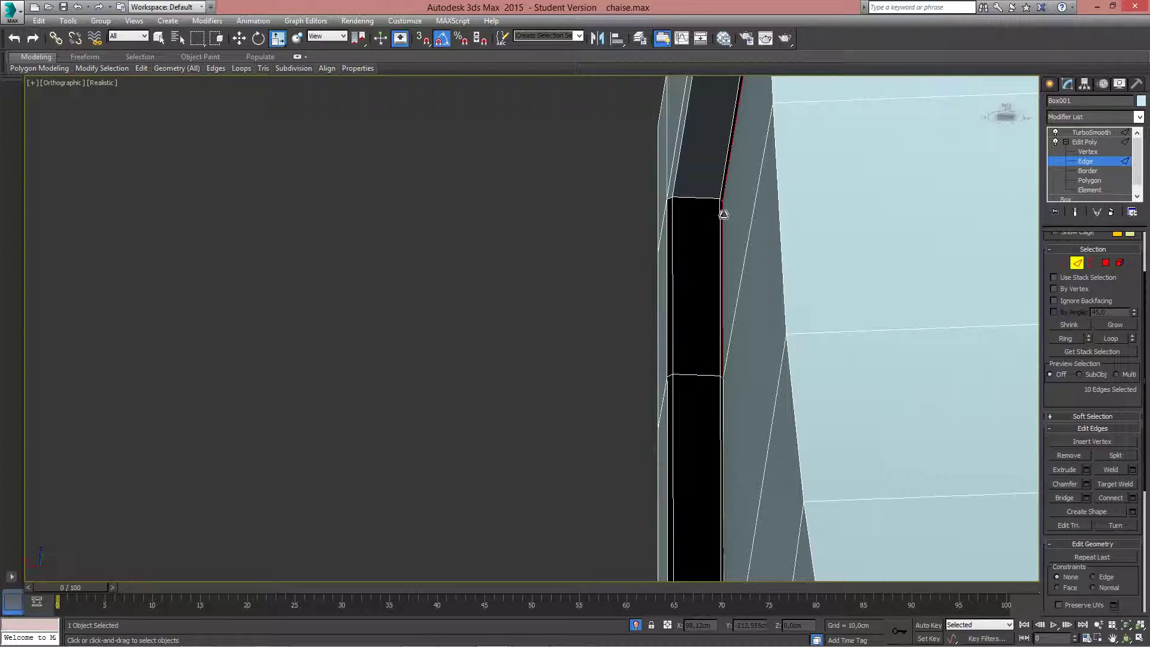
{"action": "left_click", "coordinate": [1109, 342]}
Step: Add the vertical inner rim edges on the opposite side of the base to the selection with Loop
{"action": "middle_click_drag", "start_coordinate": [742, 479], "coordinate": [723, 173]}
{"action": "middle_click_drag", "start_coordinate": [713, 539], "coordinate": [706, 167]}
{"action": "mouse_move", "coordinate": [705, 512]}
{"action": "middle_mouse_down"}
{"action": "mouse_move", "coordinate": [701, 234]}
{"action": "mouse_move", "coordinate": [703, 244]}
{"action": "mouse_move", "coordinate": [681, 231]}
{"action": "mouse_move", "coordinate": [690, 229]}
{"action": "mouse_move", "coordinate": [564, 275]}
{"action": "mouse_move", "coordinate": [593, 333]}
{"action": "mouse_move", "coordinate": [667, 326]}
{"action": "mouse_move", "coordinate": [677, 335]}
{"action": "mouse_move", "coordinate": [426, 342]}
{"action": "mouse_move", "coordinate": [443, 352]}
{"action": "middle_mouse_up"}
{"action": "scroll", "coordinate": [443, 351], "scroll_direction": "up", "scroll_amount": 4}
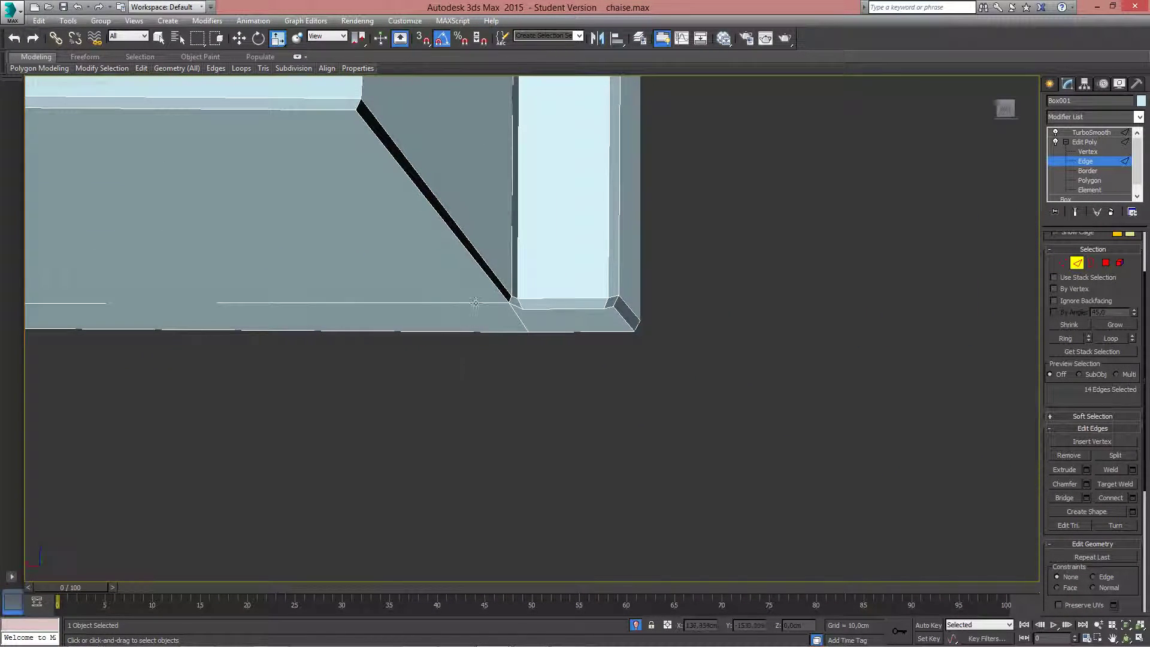
{"action": "left_click", "coordinate": [511, 272], "text": "ctrl"}
{"action": "scroll", "coordinate": [572, 185], "scroll_direction": "up", "scroll_amount": 4}
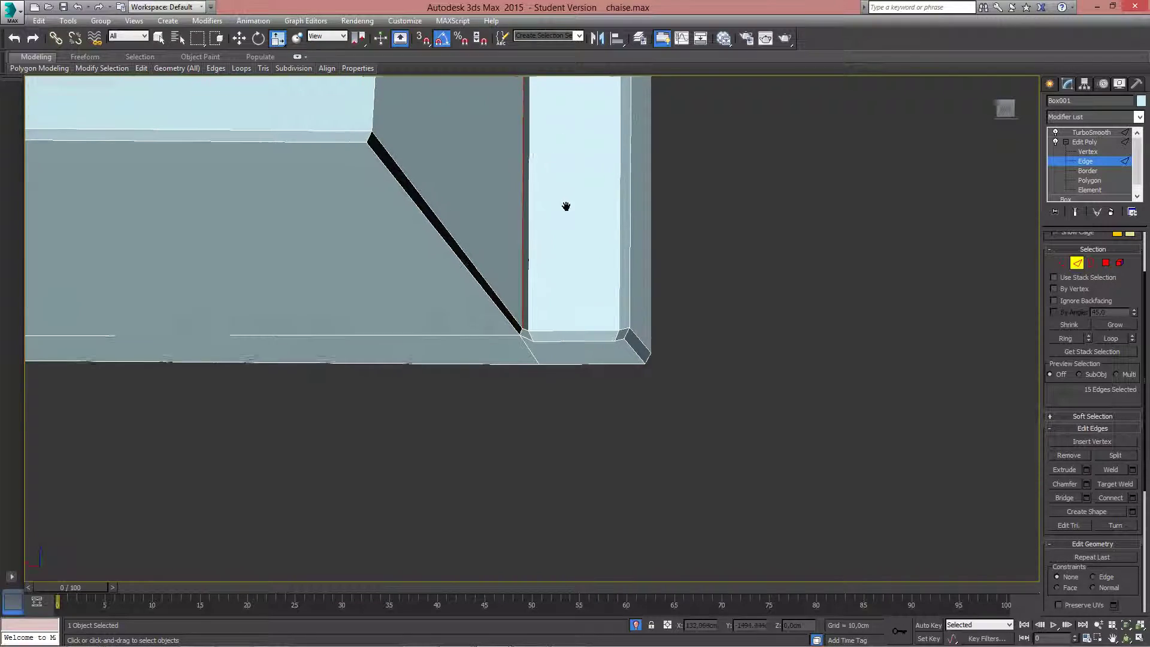
{"action": "middle_click_drag", "start_coordinate": [626, 257], "coordinate": [646, 407]}
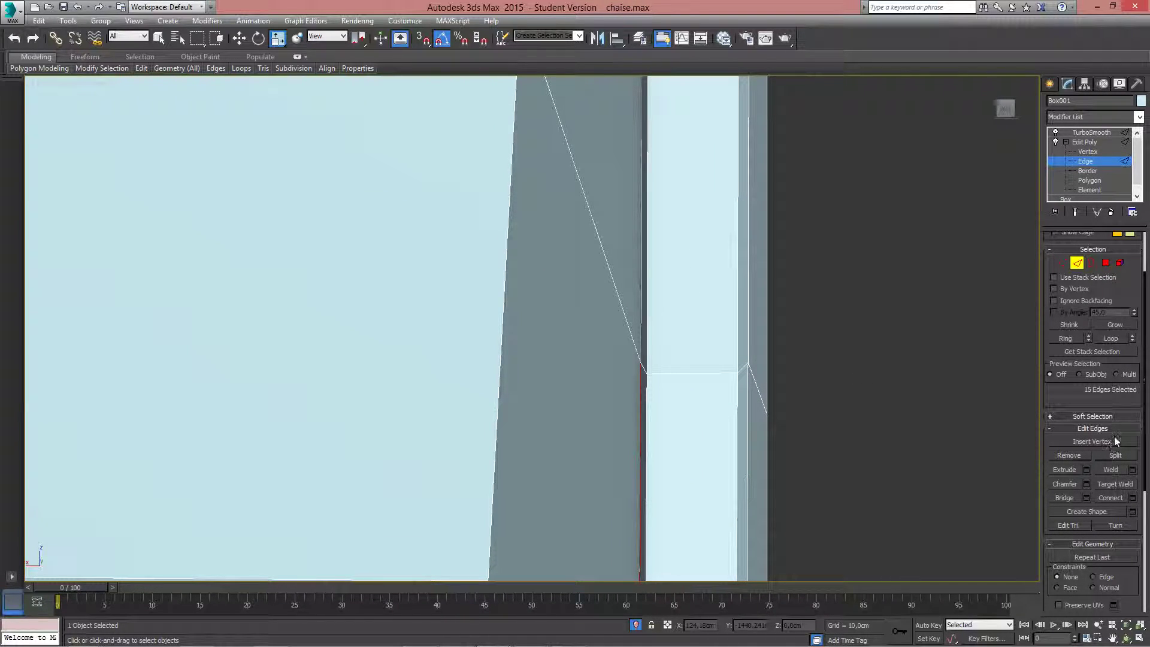
{"action": "left_click", "coordinate": [1111, 339]}
Step: Add the inner rim edge under the seat on the opposite side, joining the backrest rim to the base rim
{"action": "middle_click_drag", "start_coordinate": [575, 133], "coordinate": [703, 421]}
{"action": "scroll", "coordinate": [697, 421], "scroll_direction": "down", "scroll_amount": 4}
{"action": "scroll", "coordinate": [686, 327], "scroll_direction": "down", "scroll_amount": 3}
{"action": "middle_click_drag", "start_coordinate": [686, 326], "coordinate": [728, 575]}
{"action": "middle_click_drag", "start_coordinate": [700, 364], "coordinate": [726, 364], "text": "alt"}
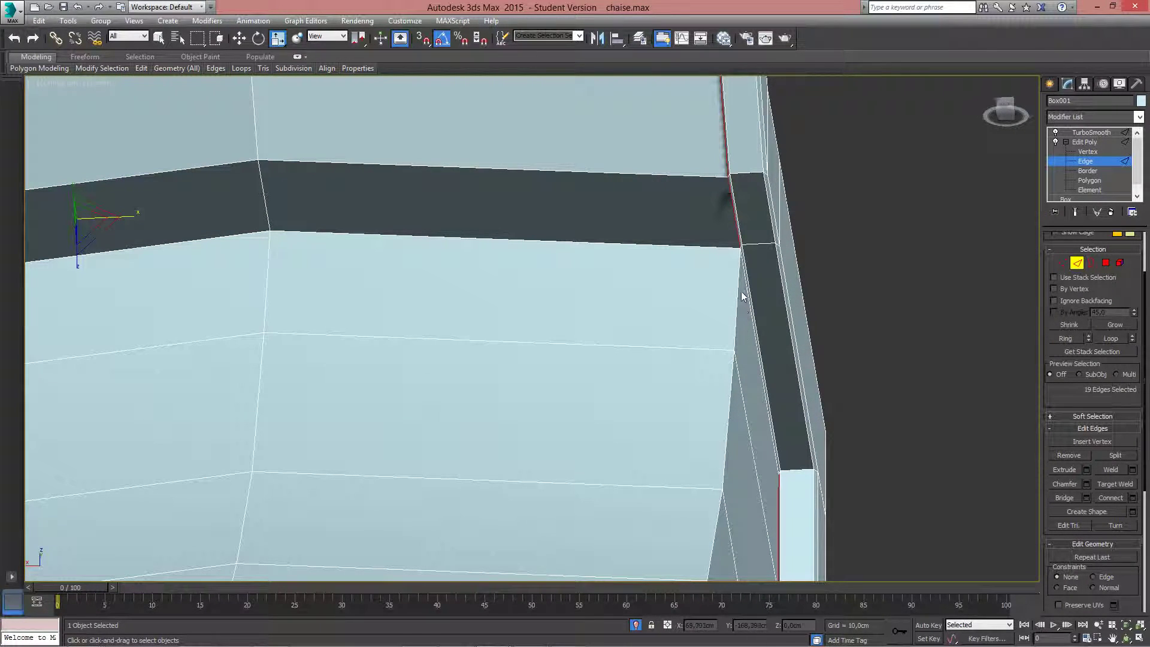
{"action": "left_click", "coordinate": [743, 262], "text": "ctrl"}
{"action": "key", "text": "ctrl+z"}
{"action": "left_click", "coordinate": [751, 328], "text": "ctrl"}
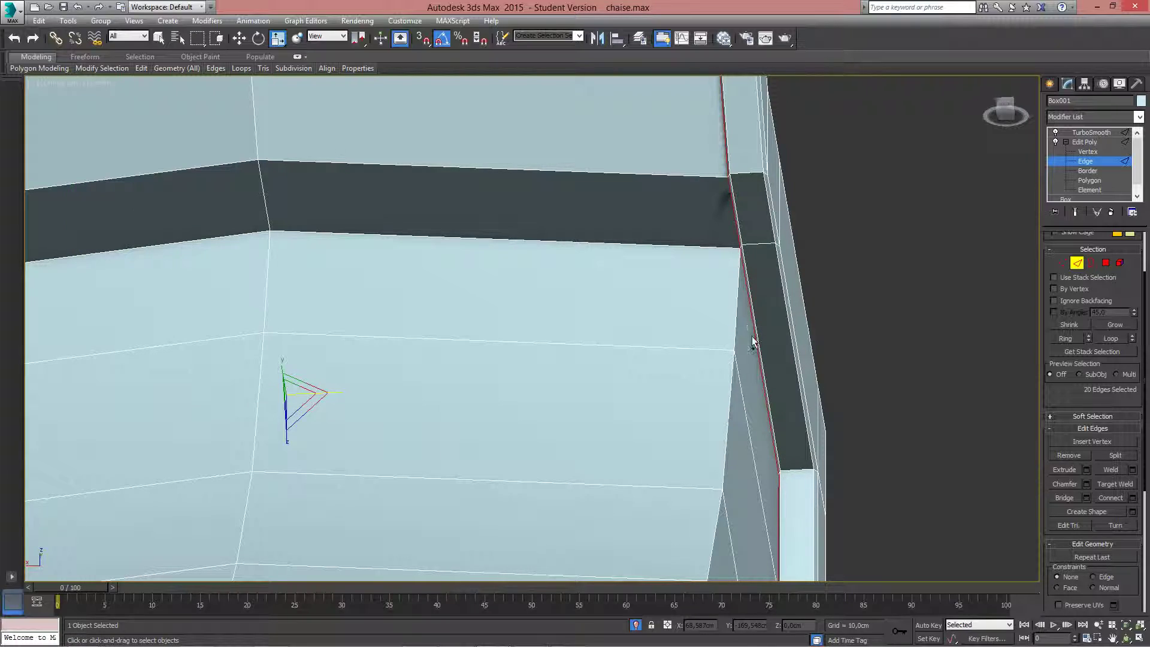
Step: Chamfer the selected inner rim edges with an amount of 0,05 cm and 1 segment
{"action": "middle_click_drag", "start_coordinate": [736, 308], "coordinate": [1107, 312], "text": "alt"}
{"action": "scroll", "coordinate": [818, 299], "scroll_direction": "up", "scroll_amount": 6}
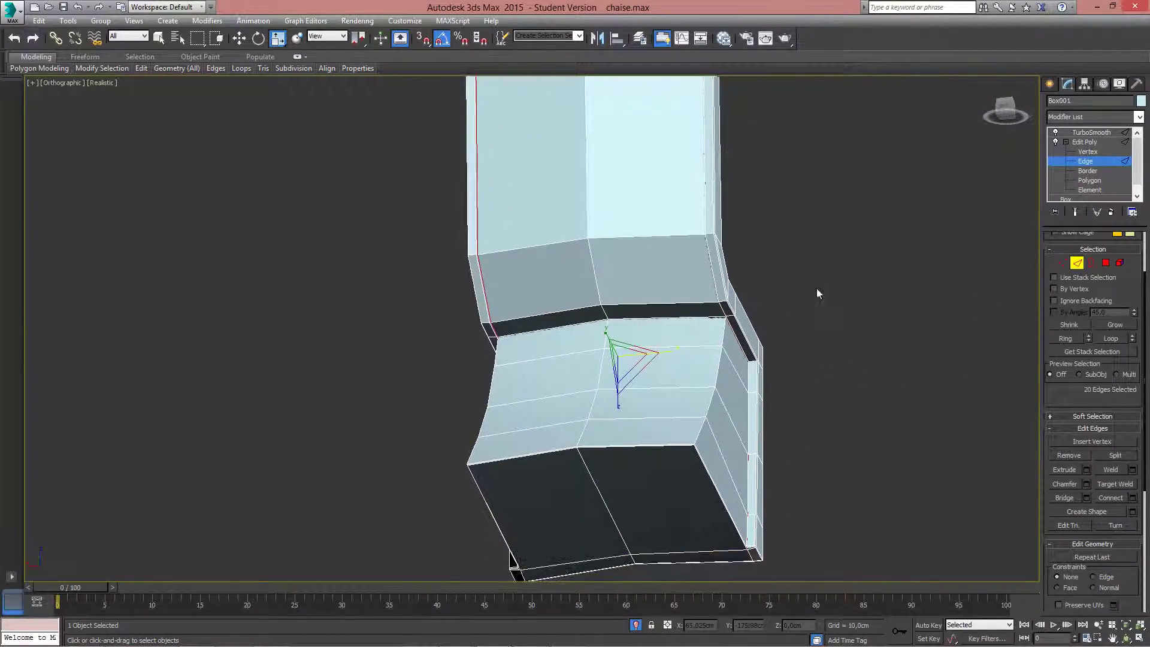
{"action": "scroll", "coordinate": [818, 321], "scroll_direction": "up", "scroll_amount": 3}
{"action": "middle_click_drag", "start_coordinate": [595, 331], "coordinate": [513, 381], "text": "alt"}
{"action": "scroll", "coordinate": [703, 315], "scroll_direction": "down", "scroll_amount": 4}
{"action": "middle_click_drag", "start_coordinate": [613, 388], "coordinate": [511, 392]}
{"action": "scroll", "coordinate": [567, 364], "scroll_direction": "up", "scroll_amount": 3}
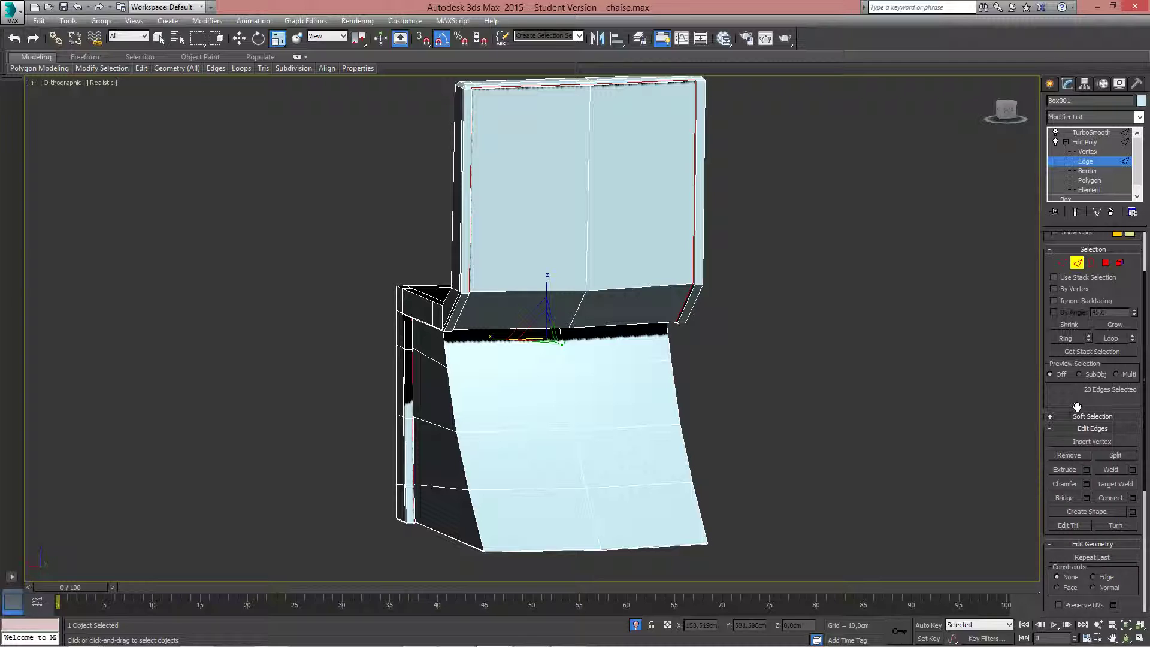
{"action": "scroll", "coordinate": [1076, 407], "scroll_direction": "down", "scroll_amount": 3}
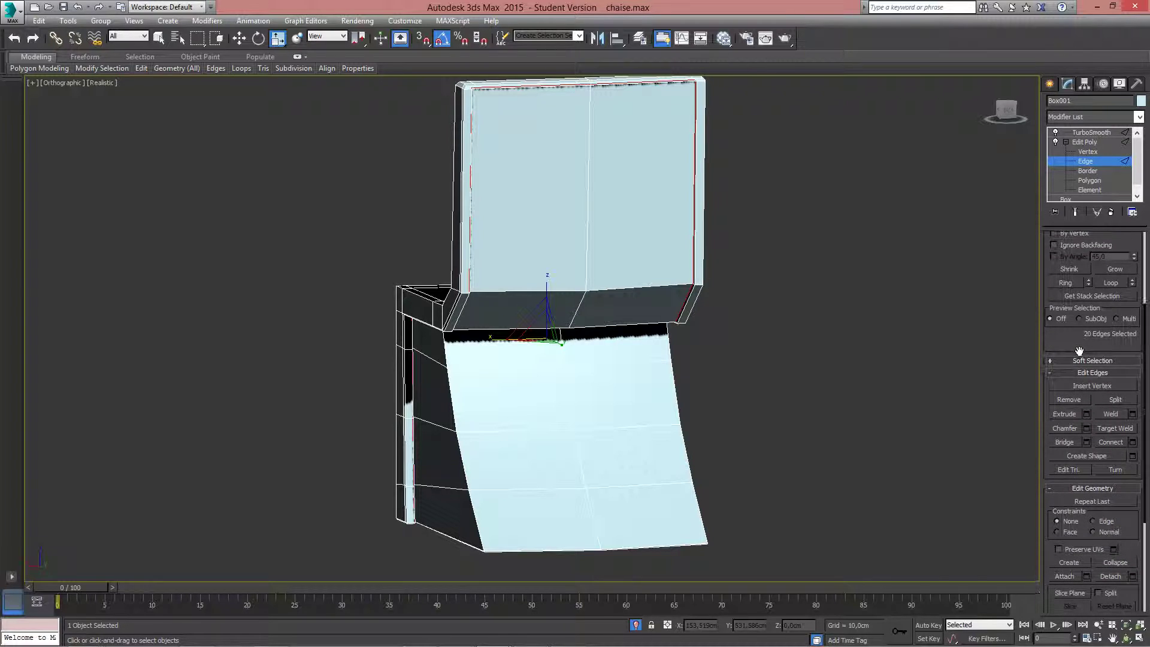
{"action": "left_click", "coordinate": [1086, 427]}
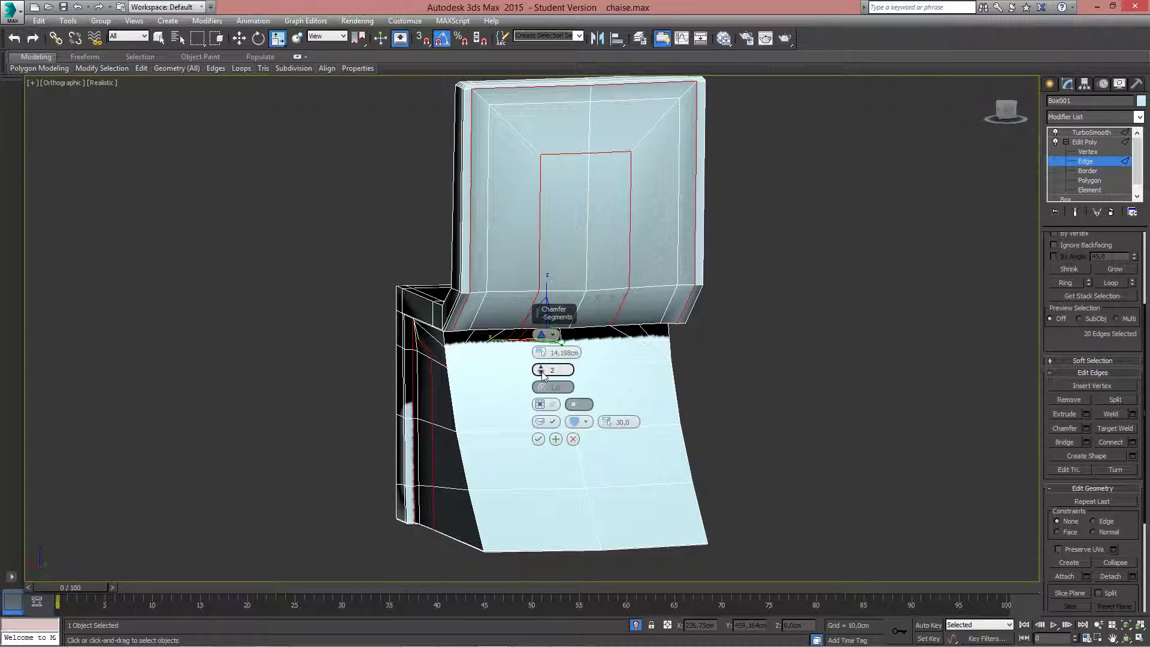
{"action": "left_click_drag", "start_coordinate": [541, 371], "coordinate": [530, 424]}
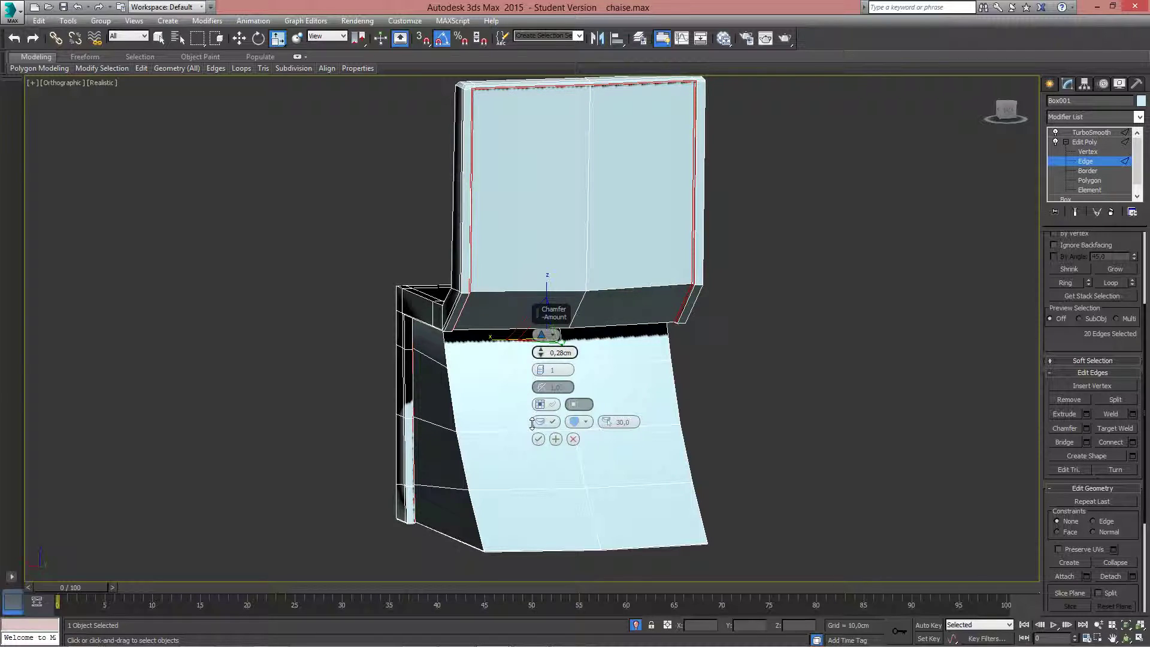
{"action": "left_click_drag", "start_coordinate": [557, 355], "coordinate": [582, 356]}
{"action": "key", "text": "Return"}
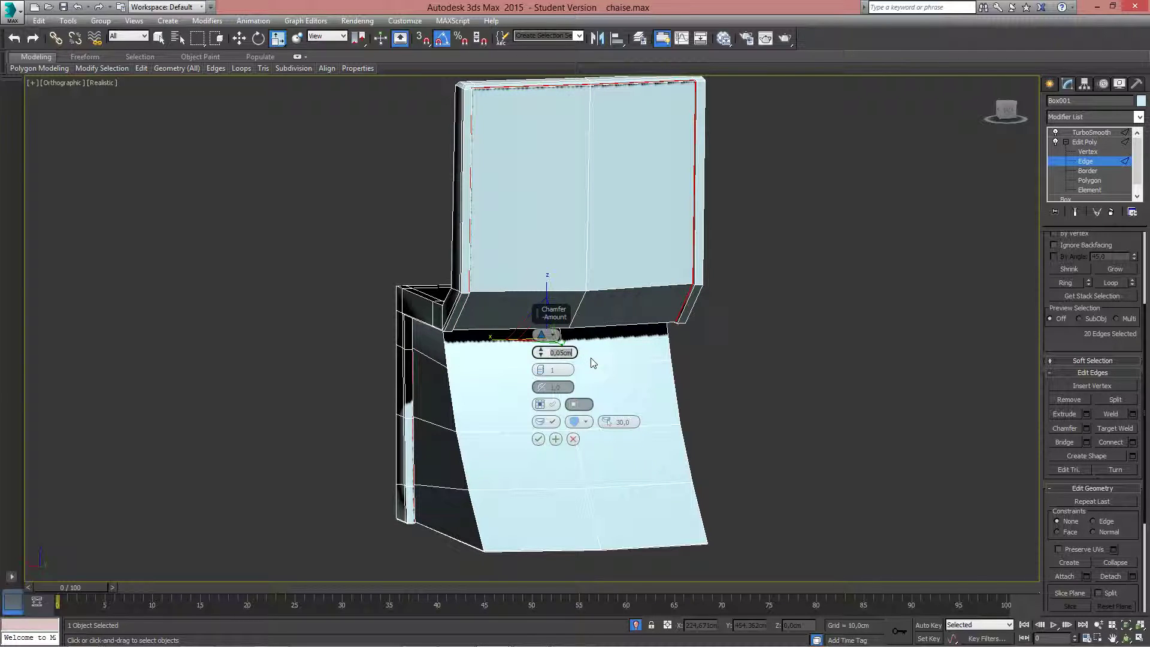
{"action": "left_click", "coordinate": [538, 439]}
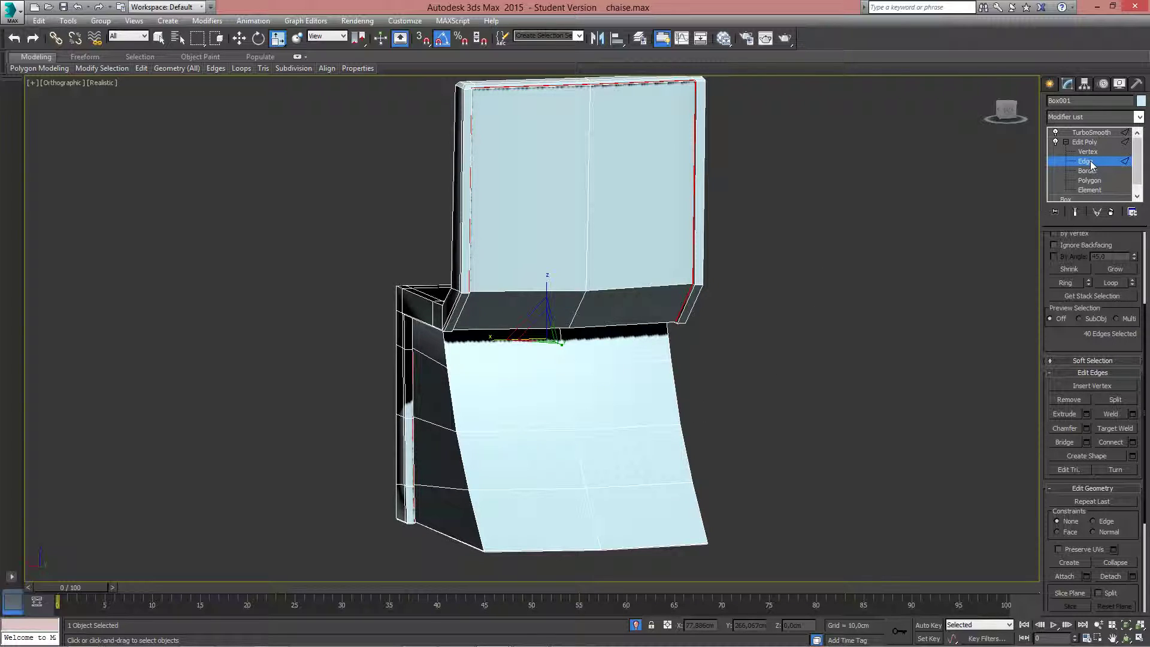
Step: Leave edge editing, return to the TurboSmooth modifier and inspect the smoothed rim where the backrest meets the seat
{"action": "left_click", "coordinate": [1089, 144]}
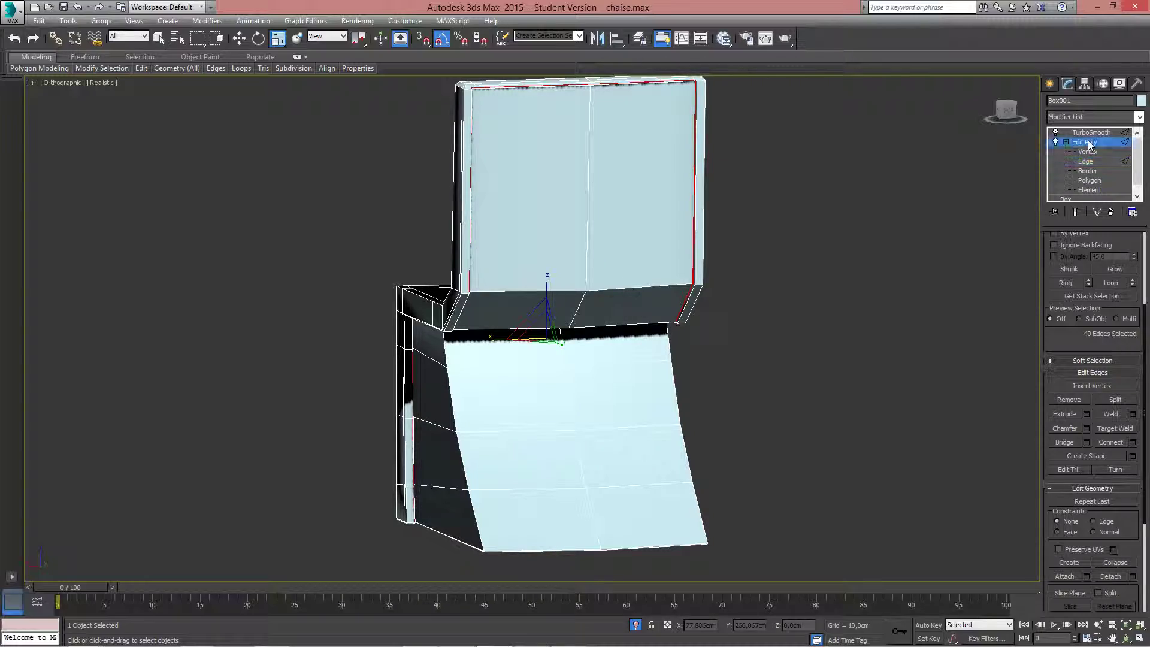
{"action": "left_click", "coordinate": [1086, 132]}
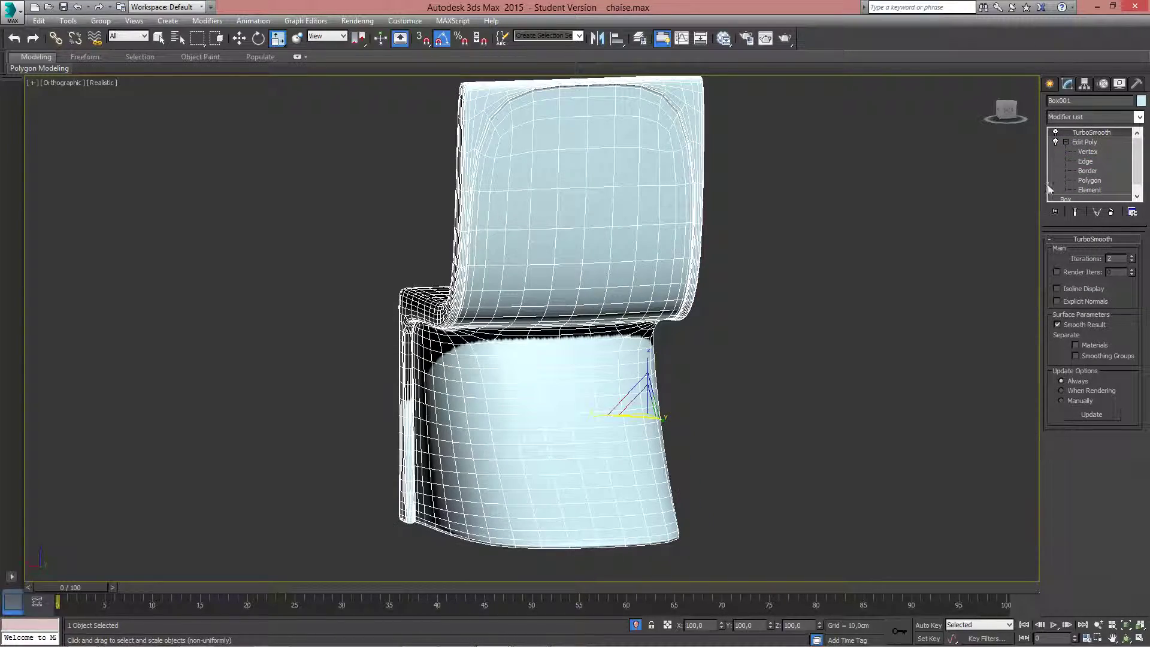
{"action": "middle_click_drag", "start_coordinate": [762, 235], "coordinate": [839, 260], "text": "alt"}
{"action": "scroll", "coordinate": [648, 344], "scroll_direction": "up", "scroll_amount": 4}
{"action": "middle_click_drag", "start_coordinate": [648, 344], "coordinate": [535, 364], "text": "alt"}
{"action": "middle_click_drag", "start_coordinate": [570, 286], "coordinate": [611, 353]}
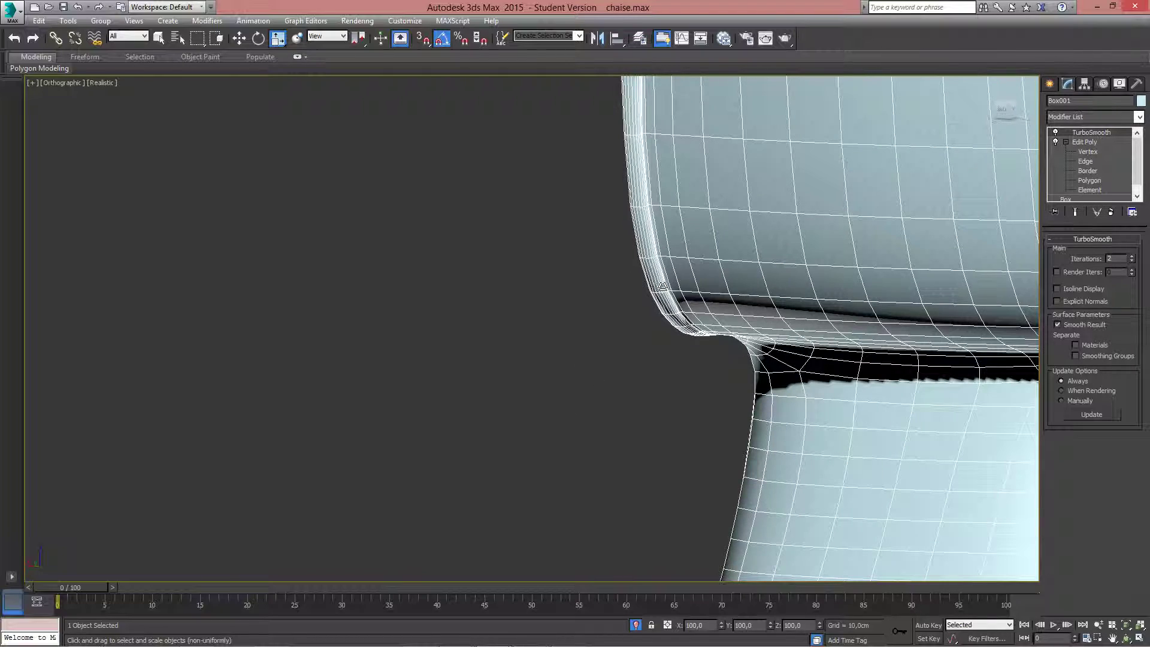
{"action": "middle_click_drag", "start_coordinate": [680, 309], "coordinate": [659, 318], "text": "alt"}
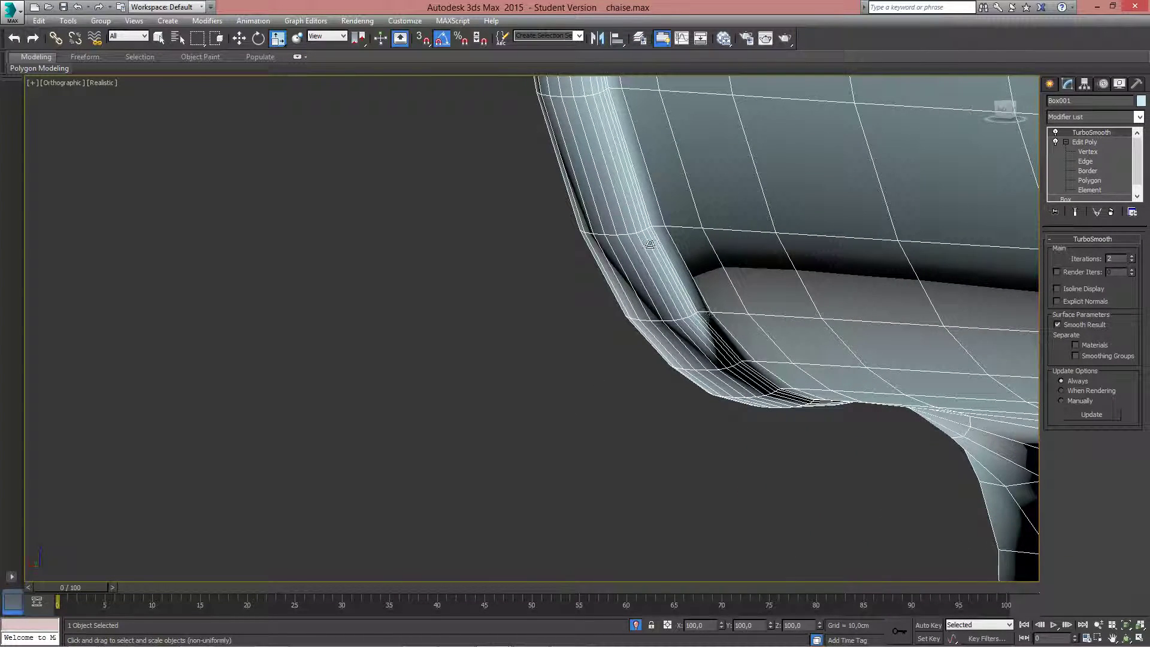
{"action": "scroll", "coordinate": [710, 388], "scroll_direction": "down", "scroll_amount": 8}
{"action": "middle_click_drag", "start_coordinate": [780, 392], "coordinate": [650, 390], "text": "alt"}
Step: Deselect the chair and end its isolation to bring back the reference image planes
{"action": "left_click", "coordinate": [915, 391]}
{"action": "mouse_move", "coordinate": [905, 398]}
{"action": "middle_mouse_down", "text": "alt"}
{"action": "mouse_move", "coordinate": [895, 407]}
{"action": "mouse_move", "coordinate": [883, 393]}
{"action": "middle_mouse_up", "text": "alt"}
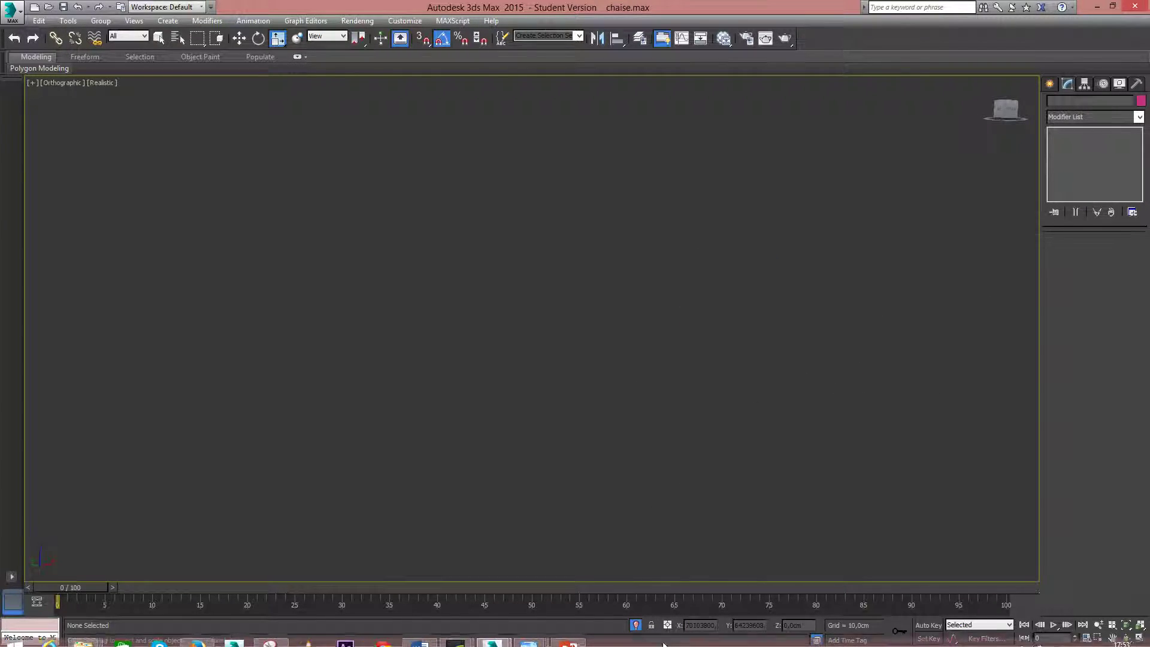
{"action": "left_click", "coordinate": [636, 625]}
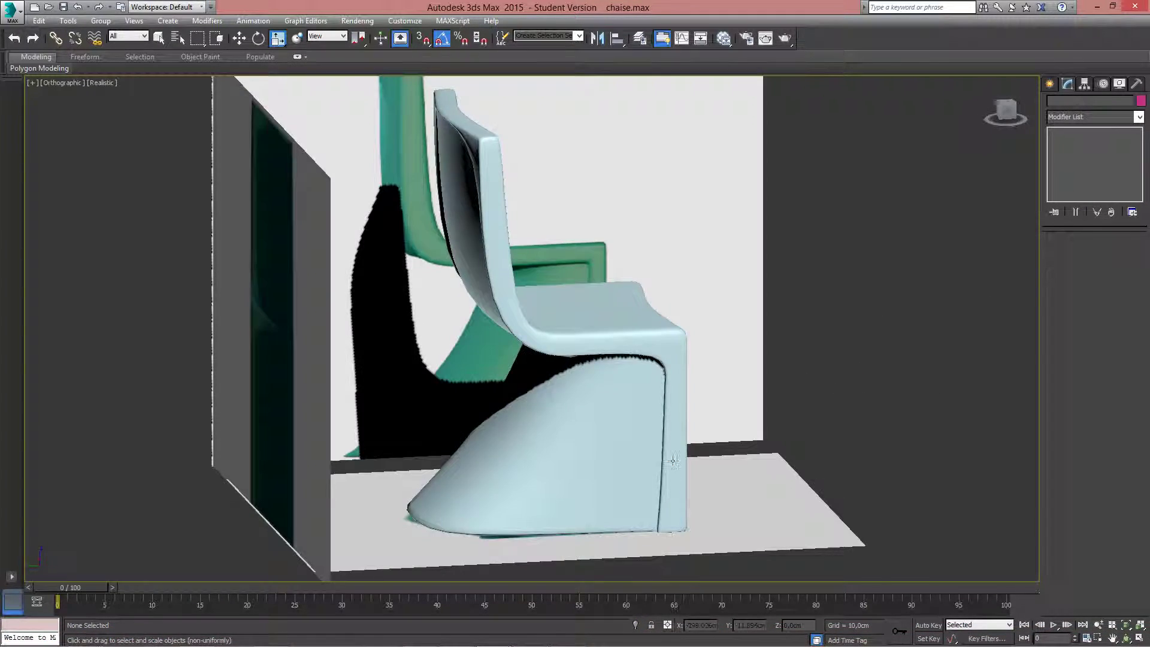
Step: Select the chair and display it with the reference planes in a maximized Perspective view
{"action": "left_click", "coordinate": [655, 393]}
{"action": "middle_click_drag", "start_coordinate": [656, 393], "coordinate": [659, 440], "text": "alt"}
{"action": "key", "text": "alt+w"}
{"action": "key", "text": "alt+w"}
{"action": "scroll", "coordinate": [658, 441], "scroll_direction": "down", "scroll_amount": 3}
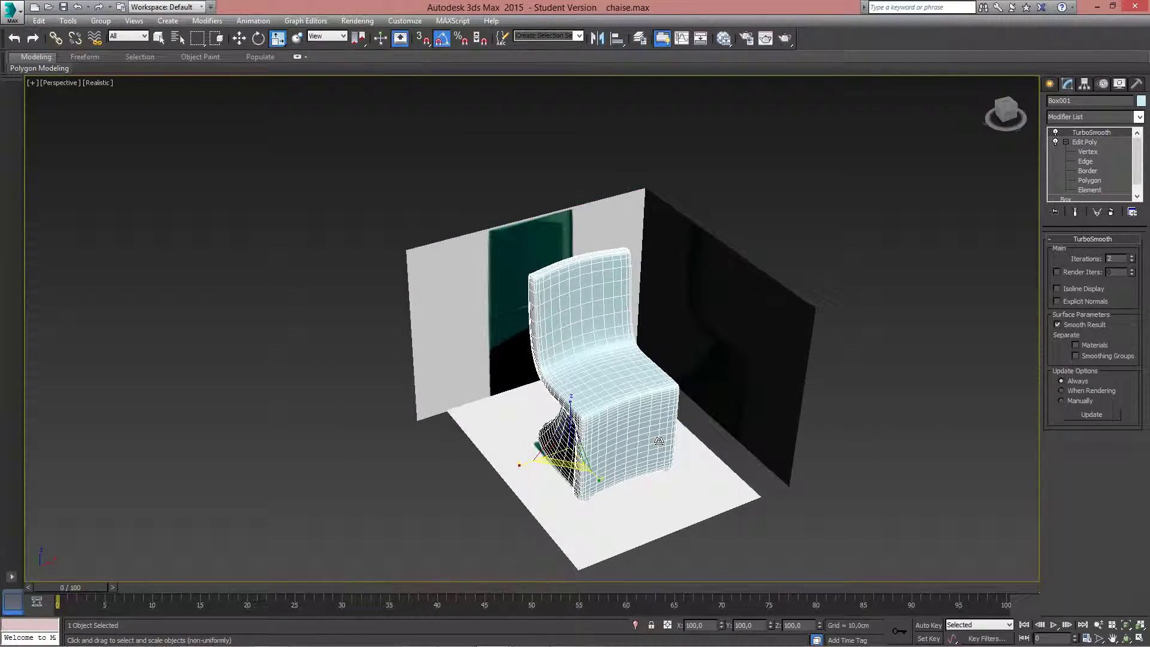